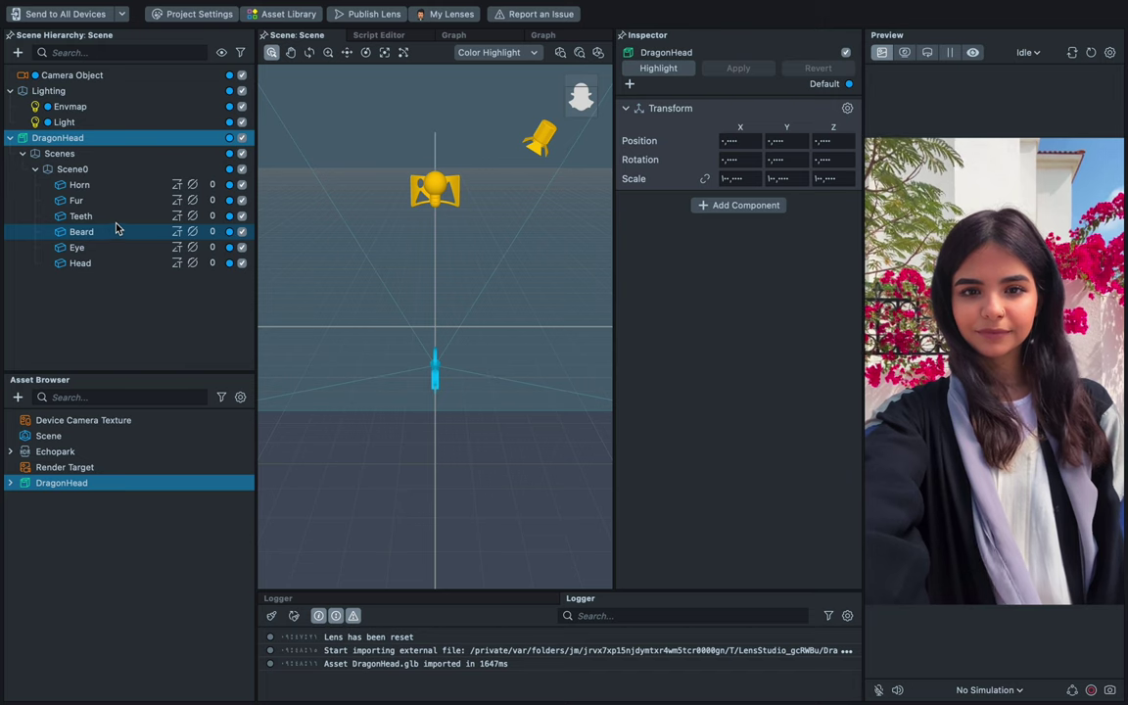
Save the project on the Desktop under the name "new year".
left_click(1000, 9)
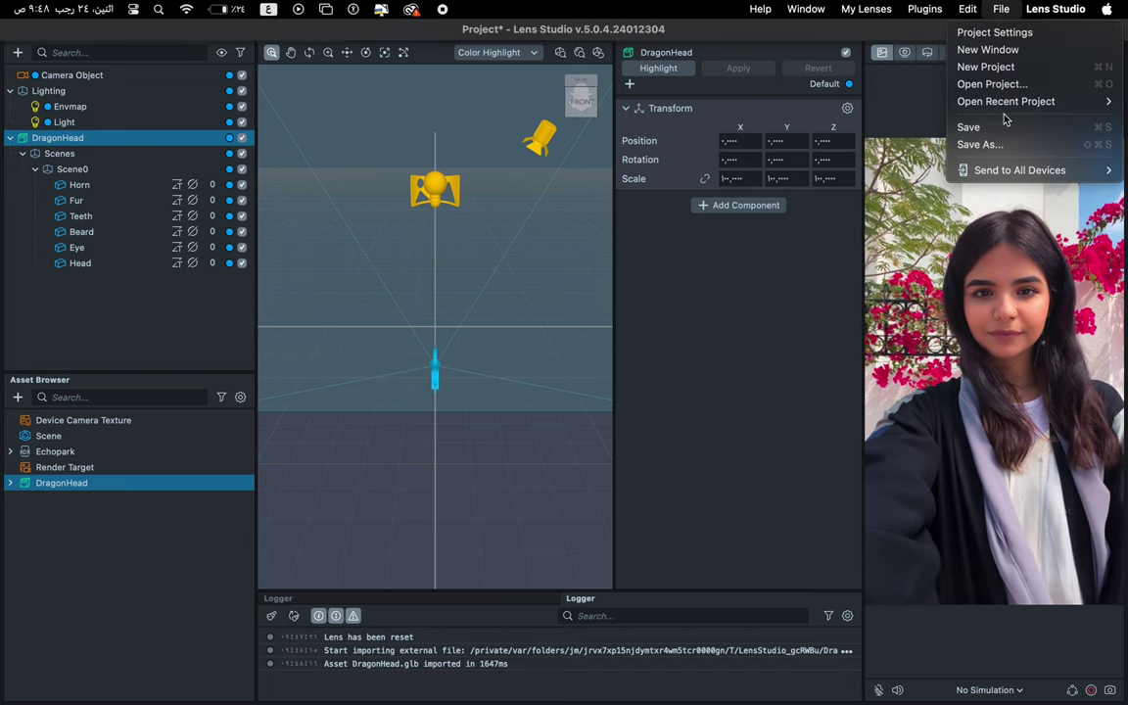
left_click(1006, 145)
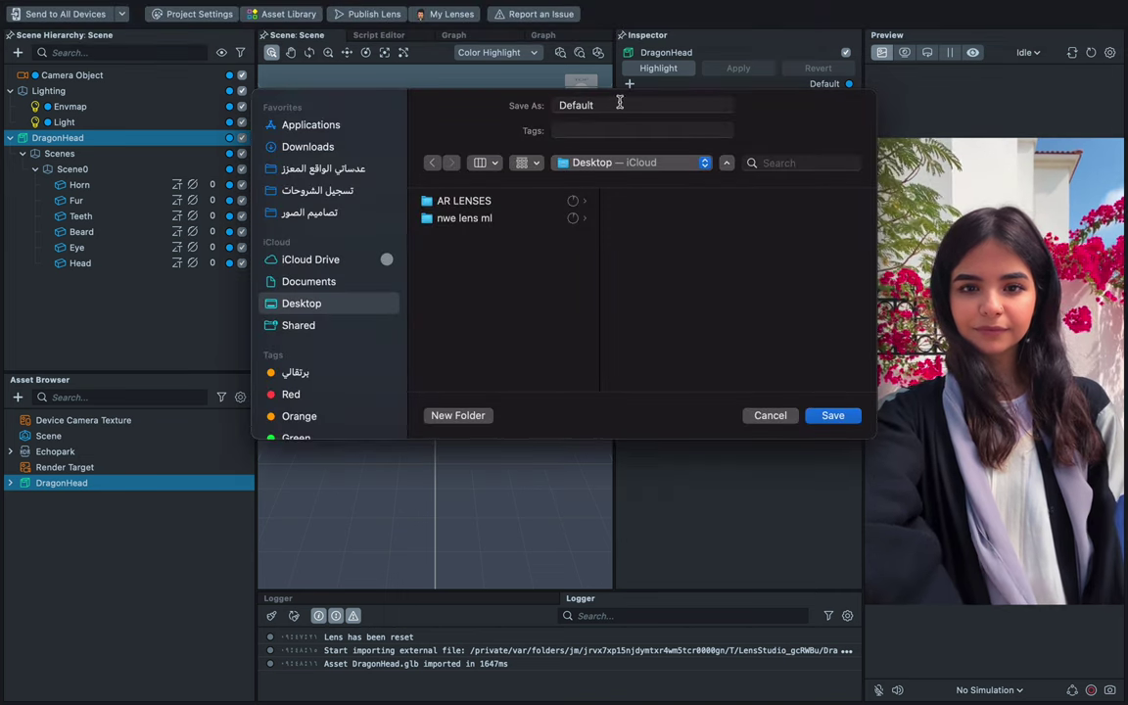
left_click(614, 103)
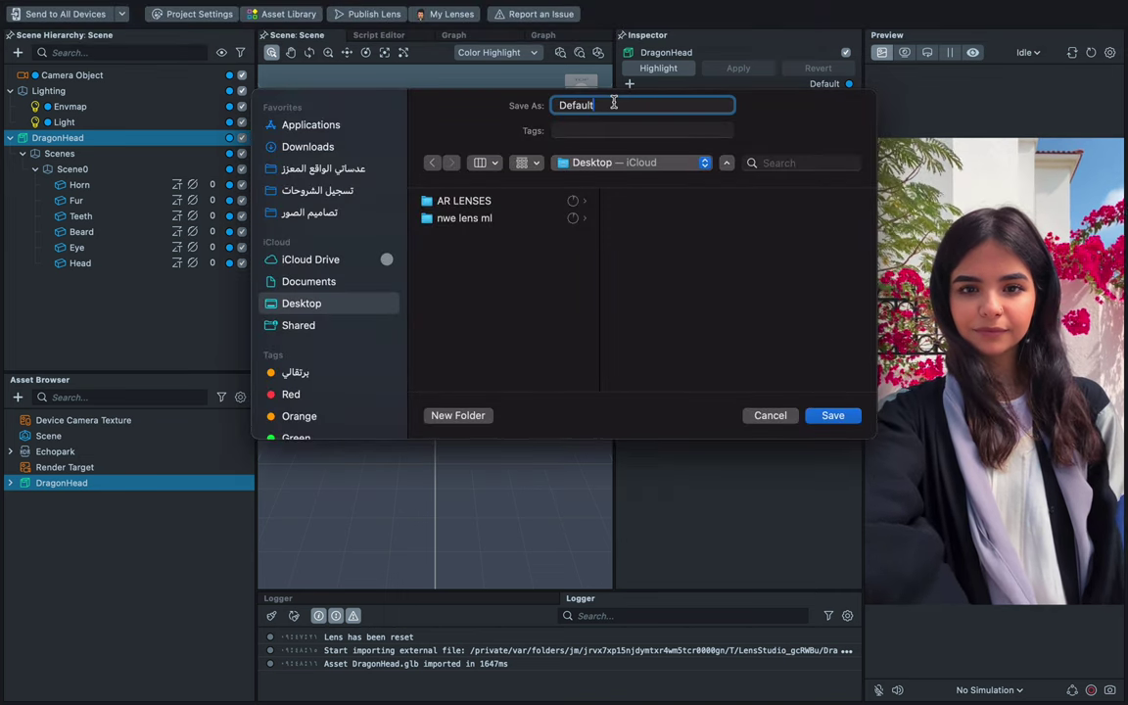
left_click_drag(613, 104, 549, 105)
key("BackSpace")
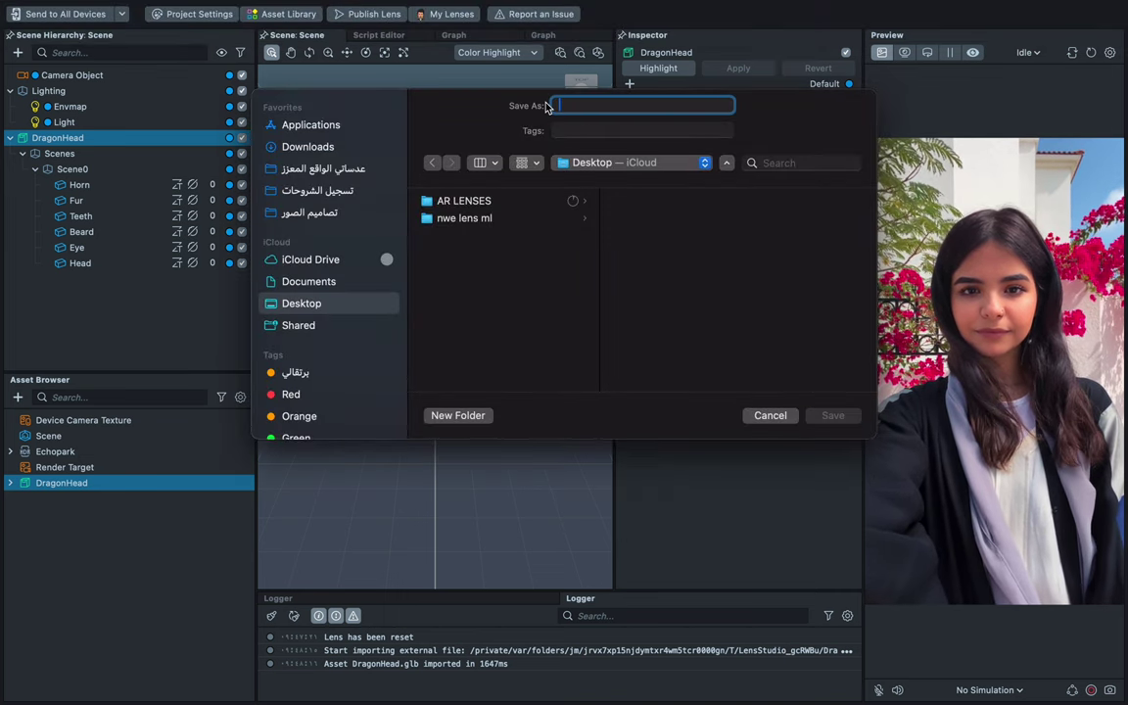
type("new")
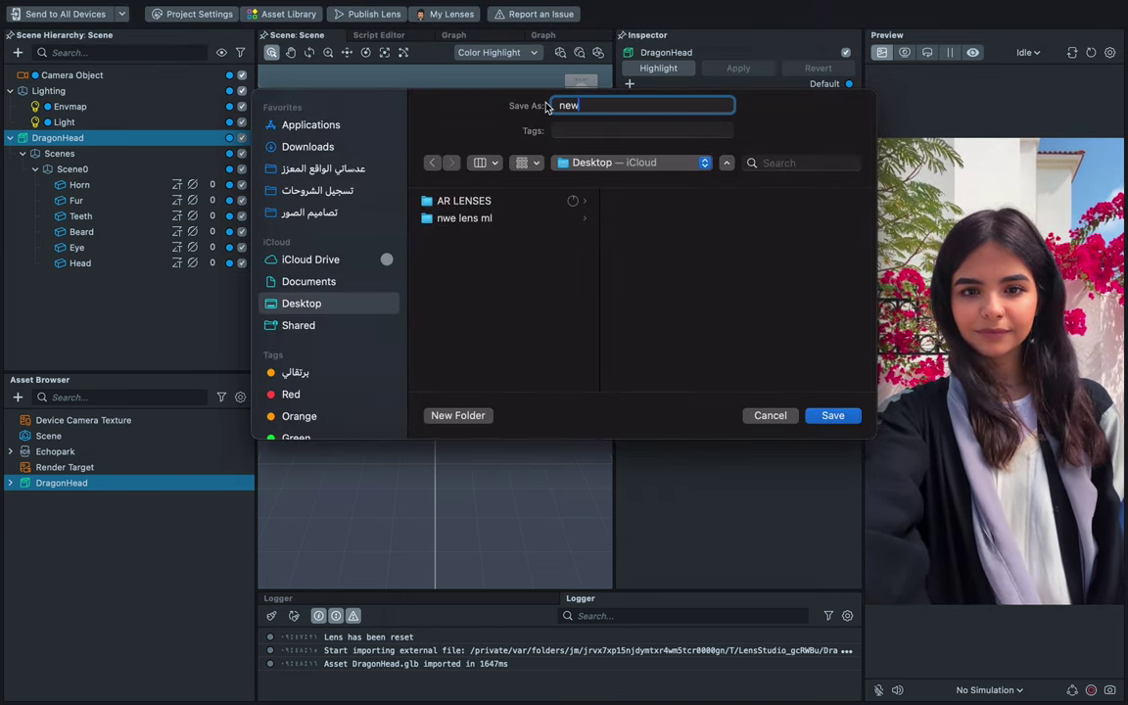
type(" y")
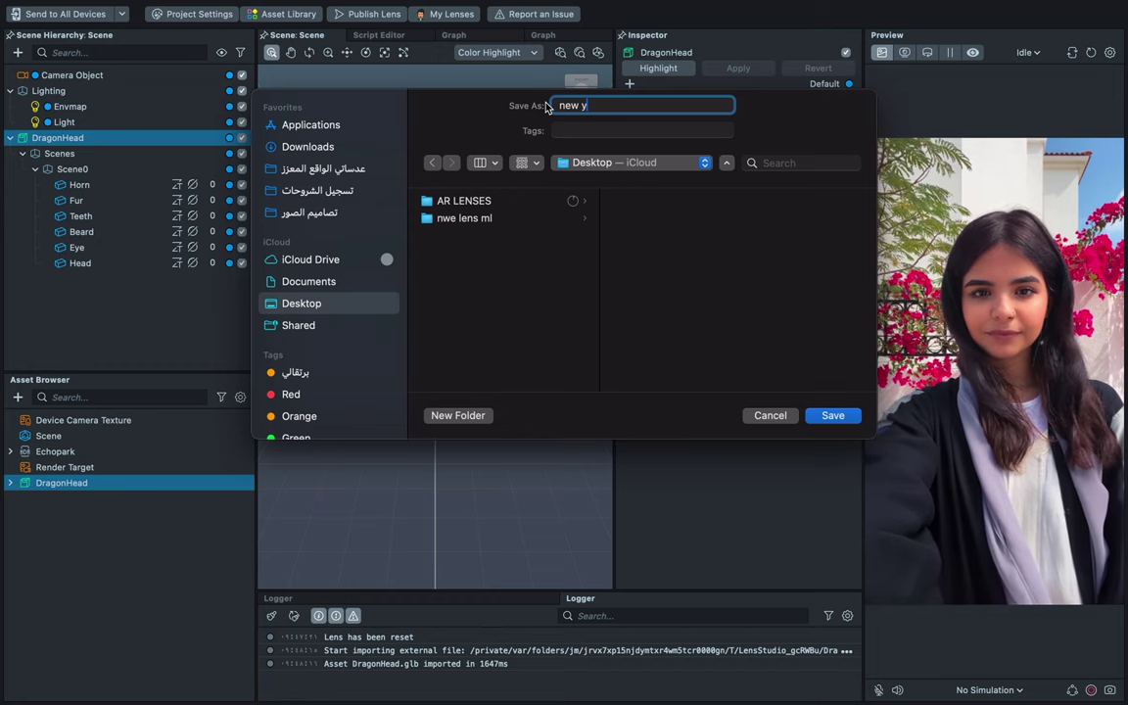
type("ea")
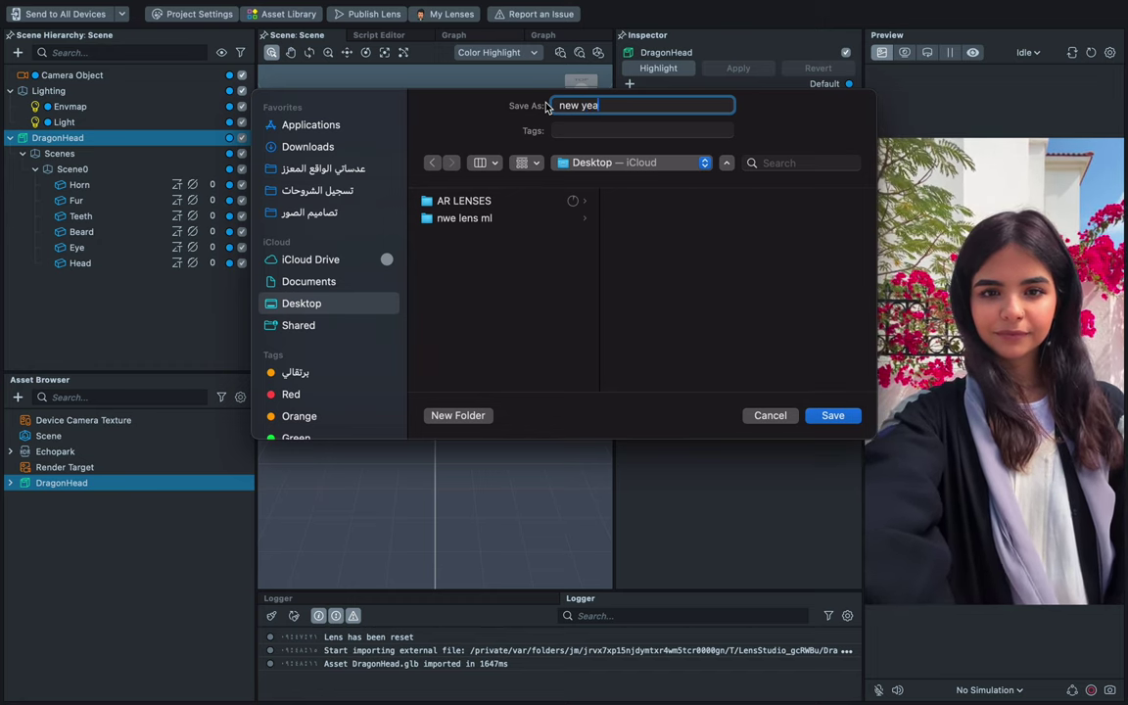
type("r")
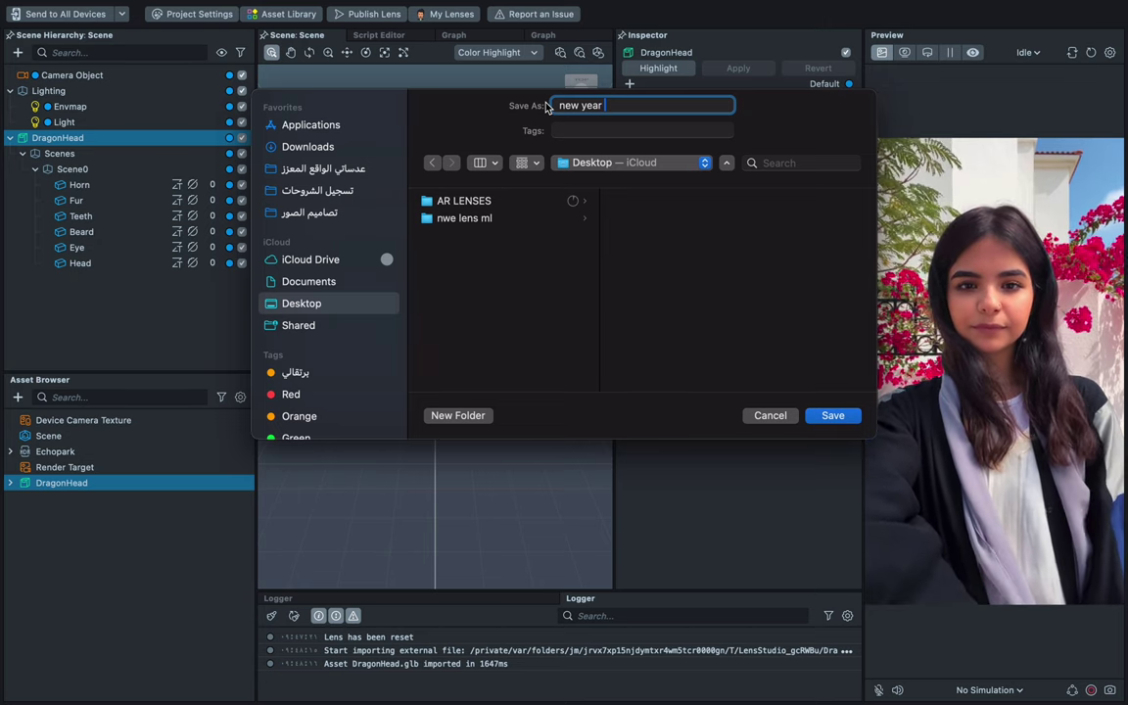
left_click(834, 416)
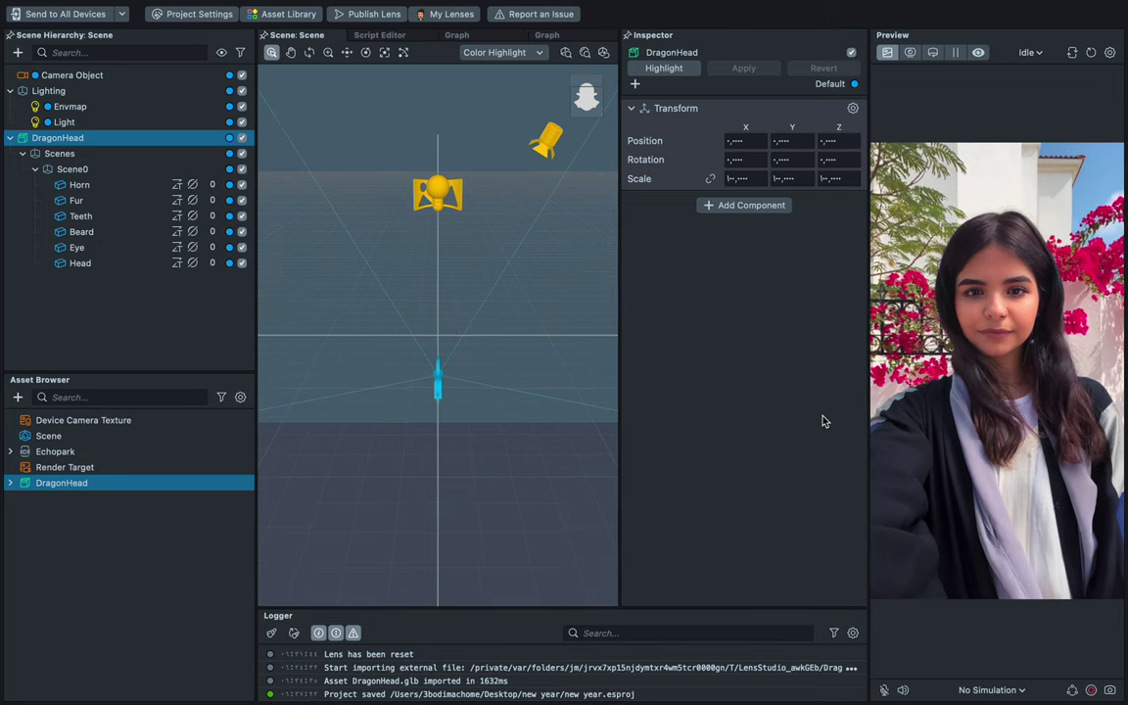
Start a PBR Material Generation asset and set its source model to DragonHead.glb from the new year project's Assets folder.
left_click(17, 397)
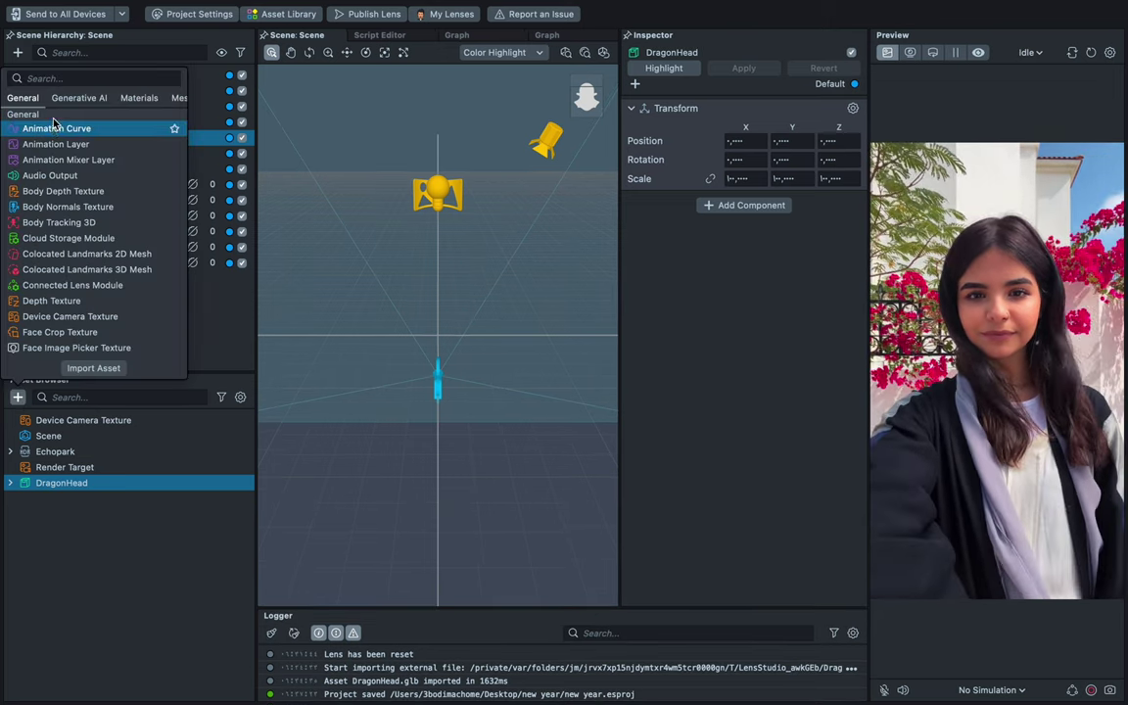
left_click(78, 98)
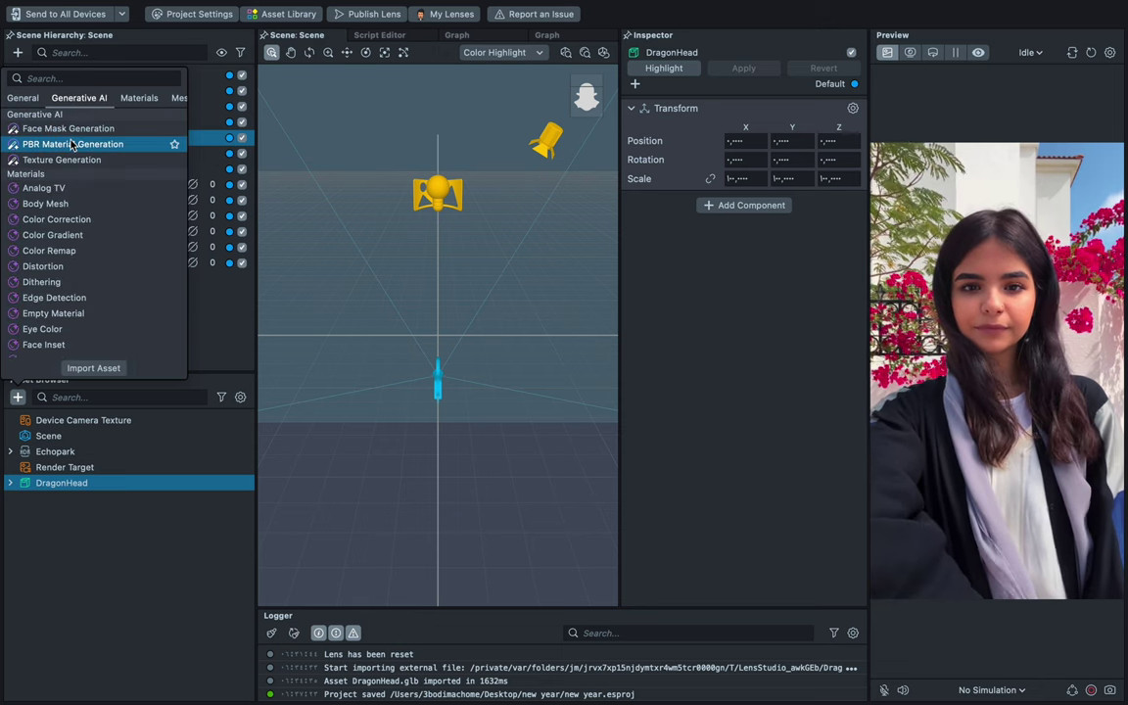
left_click(72, 144)
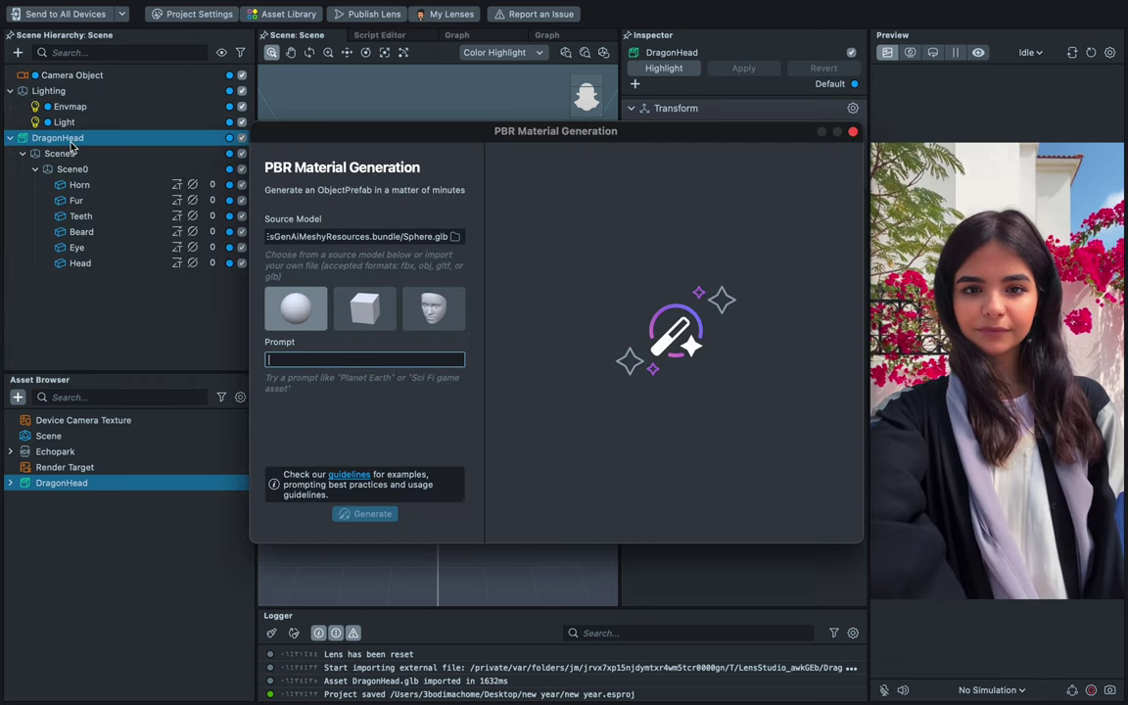
left_click(456, 237)
left_click(462, 198)
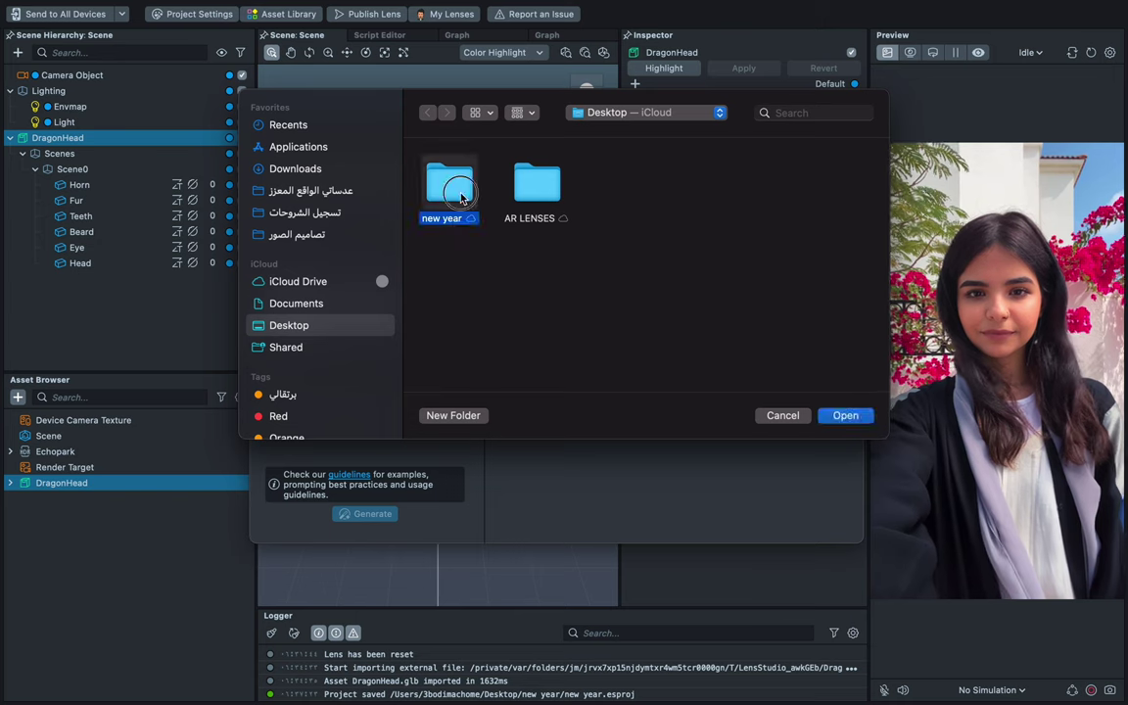
double_click(462, 198)
double_click(547, 186)
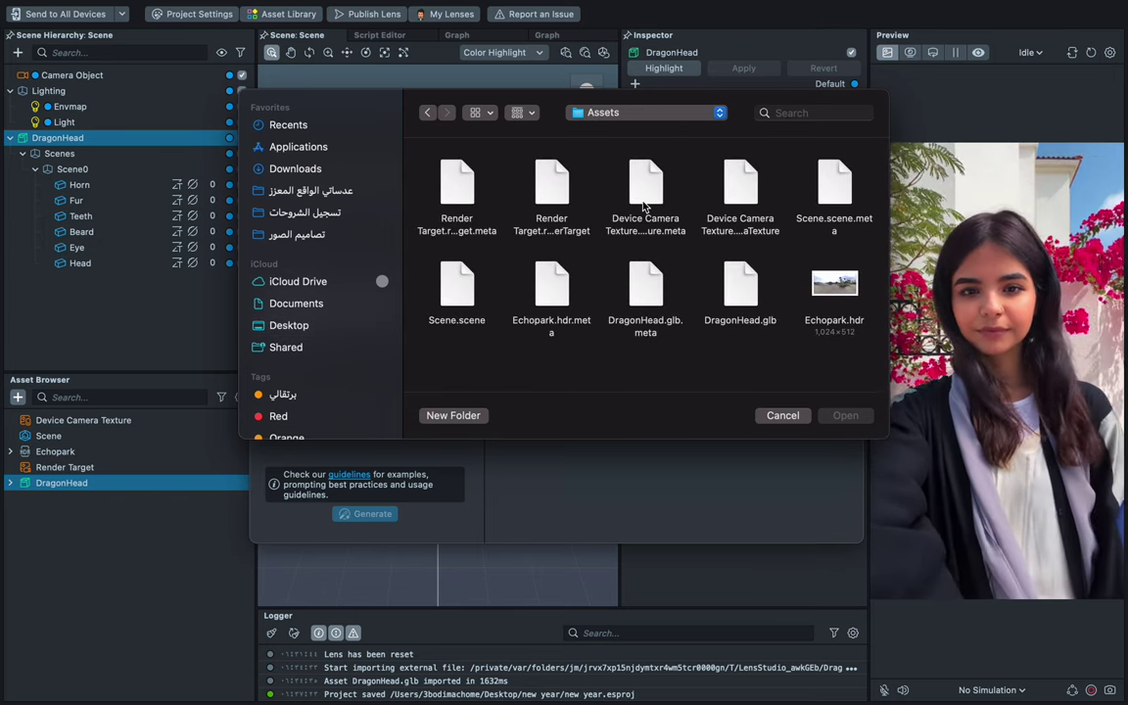
left_click(750, 321)
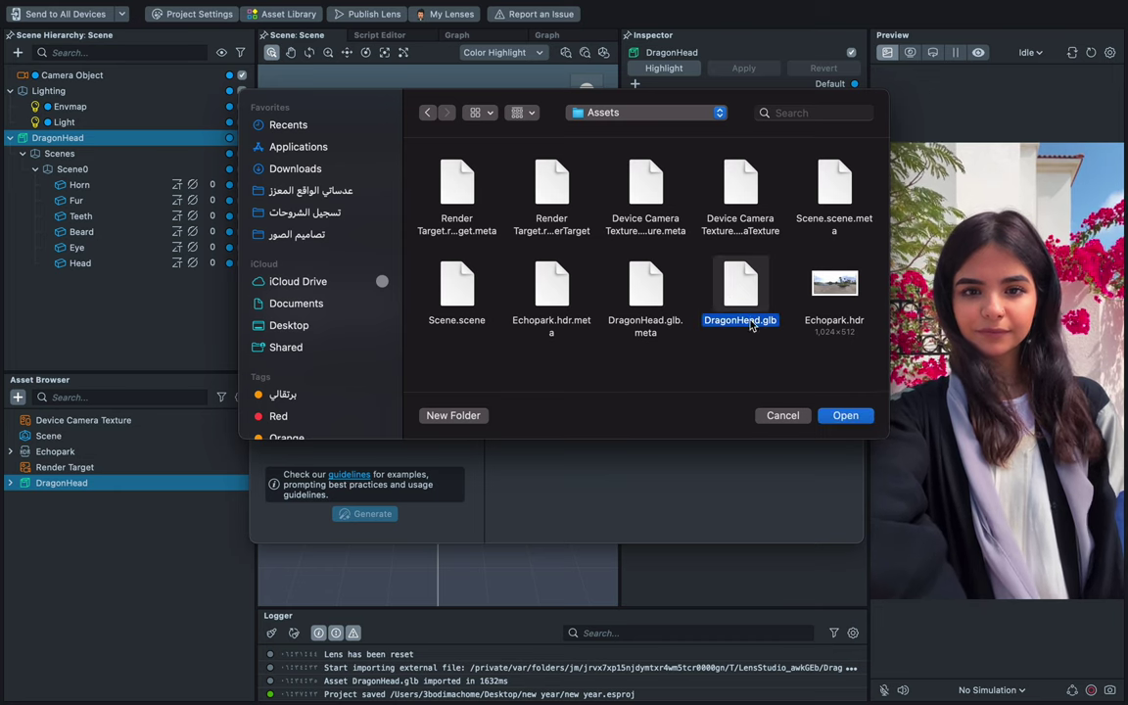
left_click(846, 415)
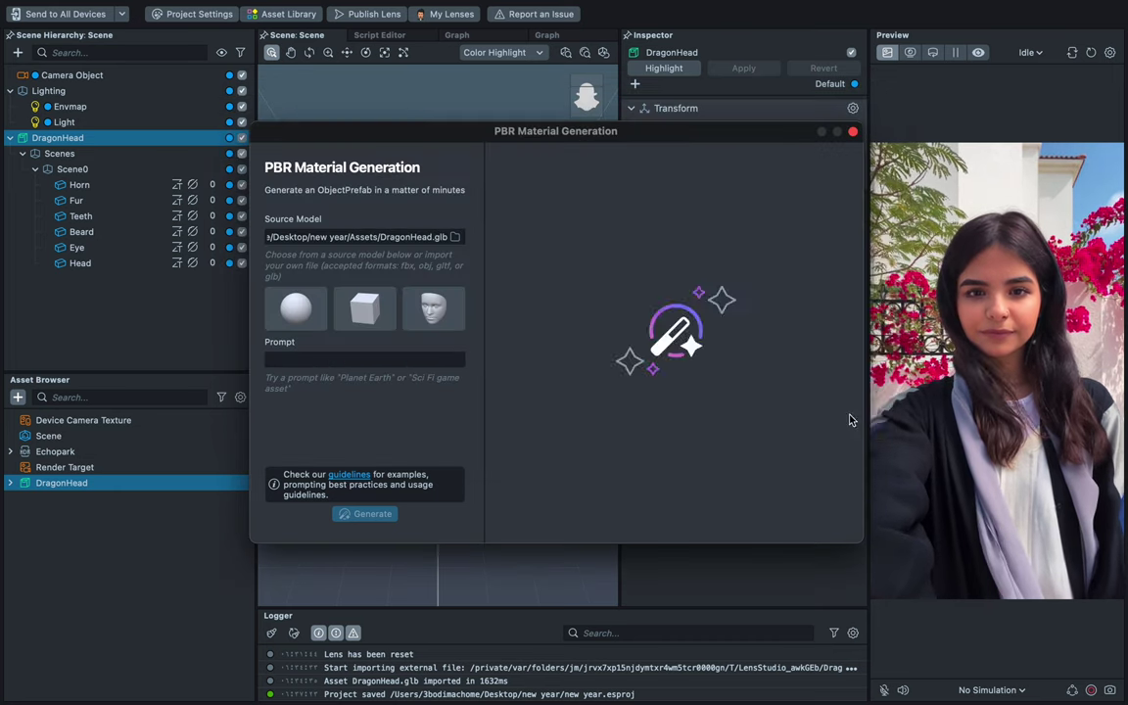
Generate the material from the prompt "new year red paper cutting" and apply the result to the project.
left_click(409, 360)
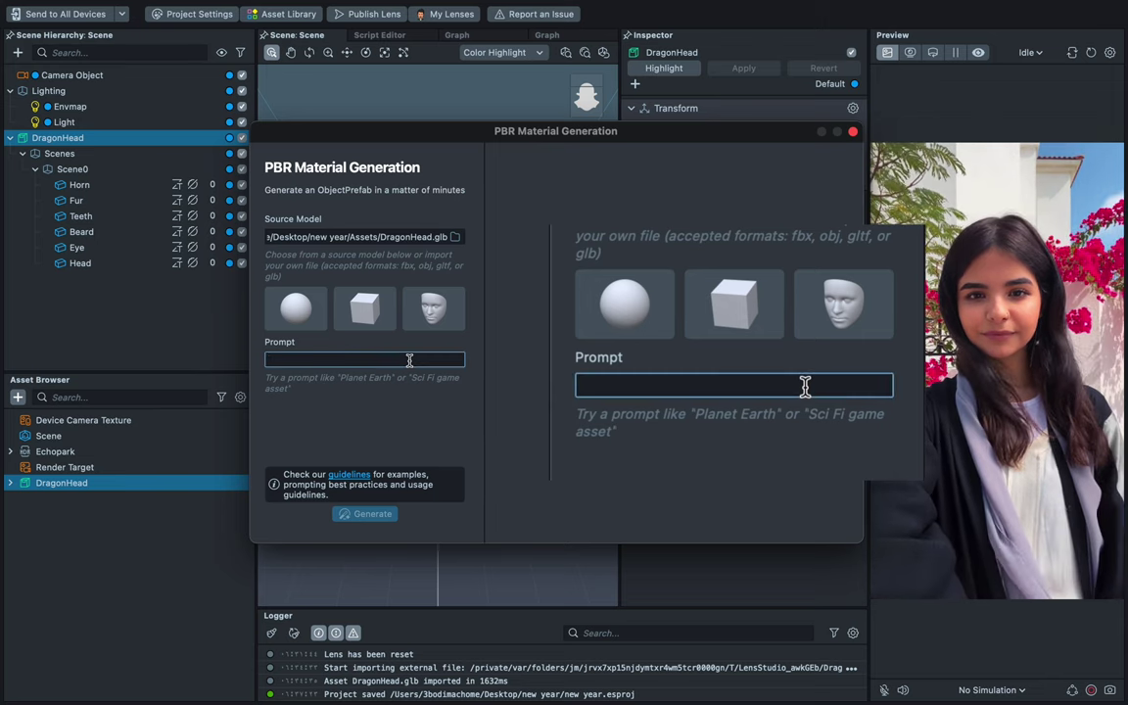
type("ne")
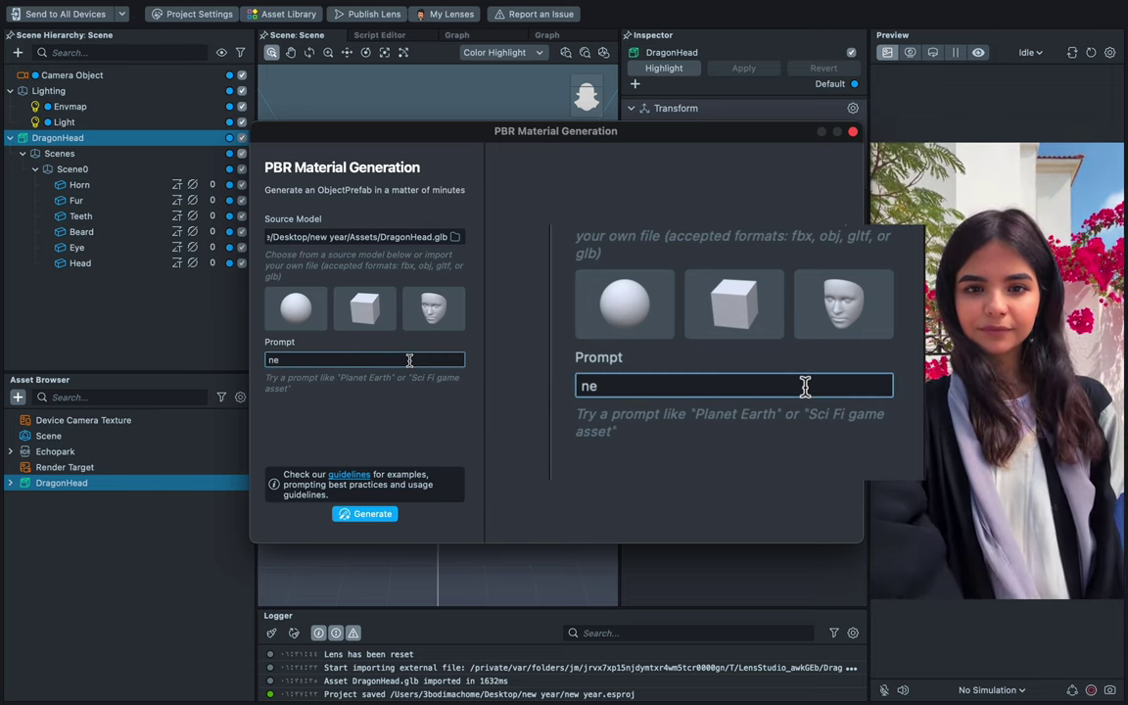
type("w y")
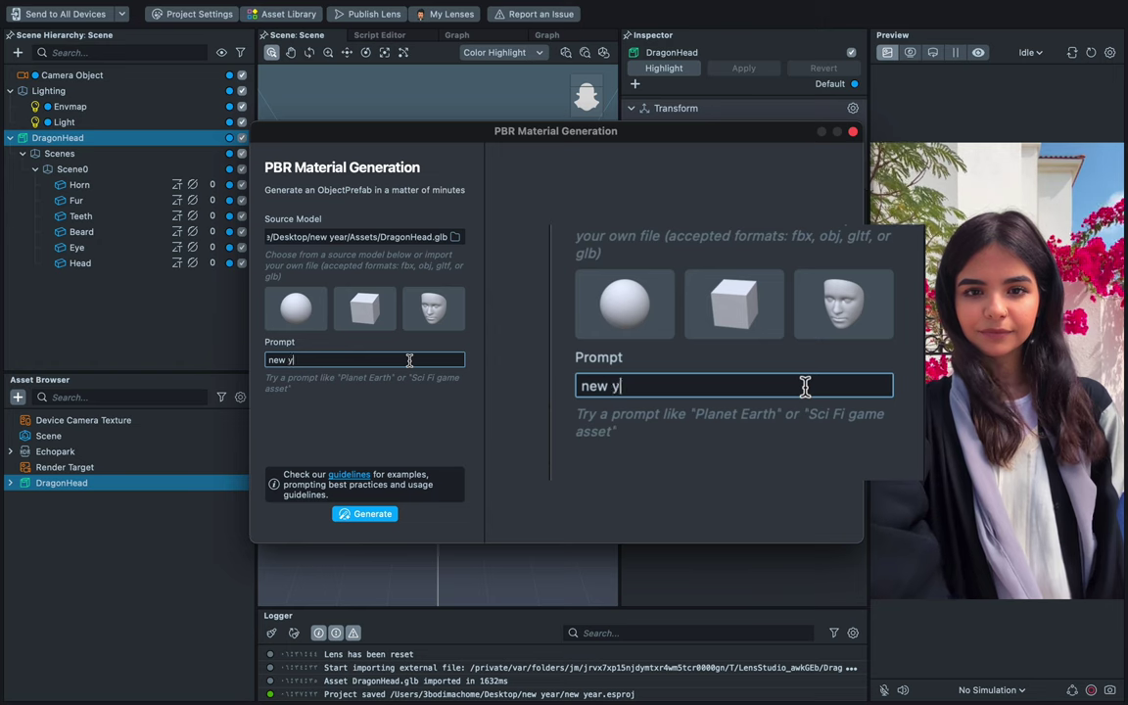
type("ear r")
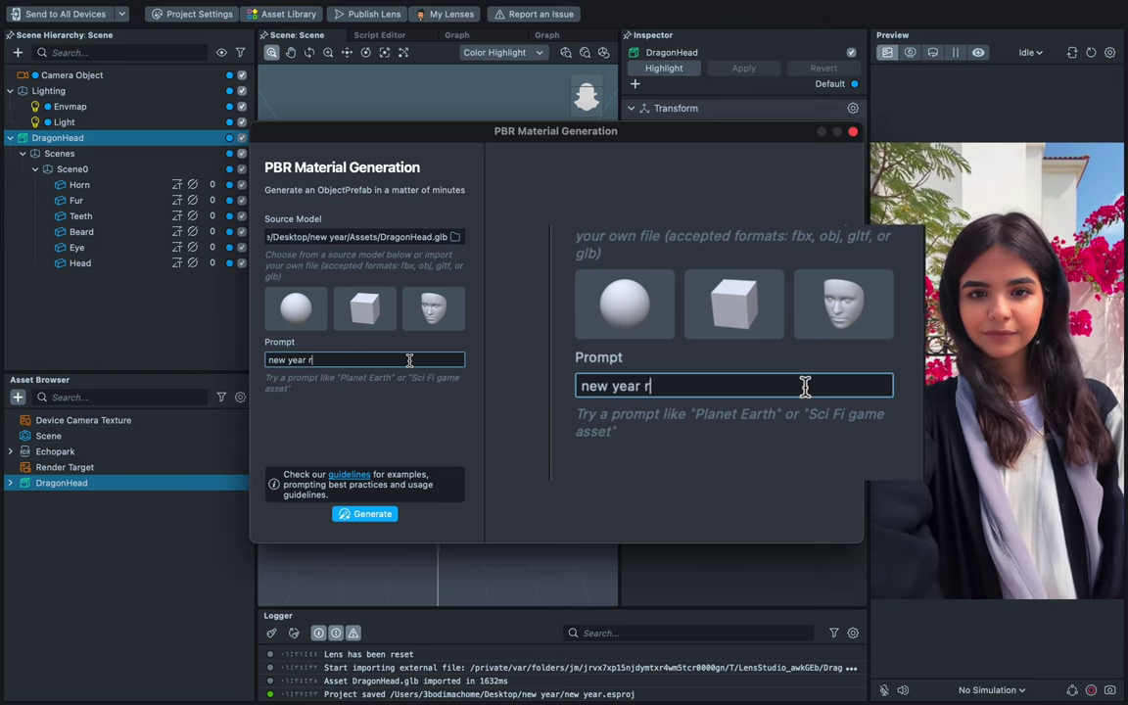
type("ed pa")
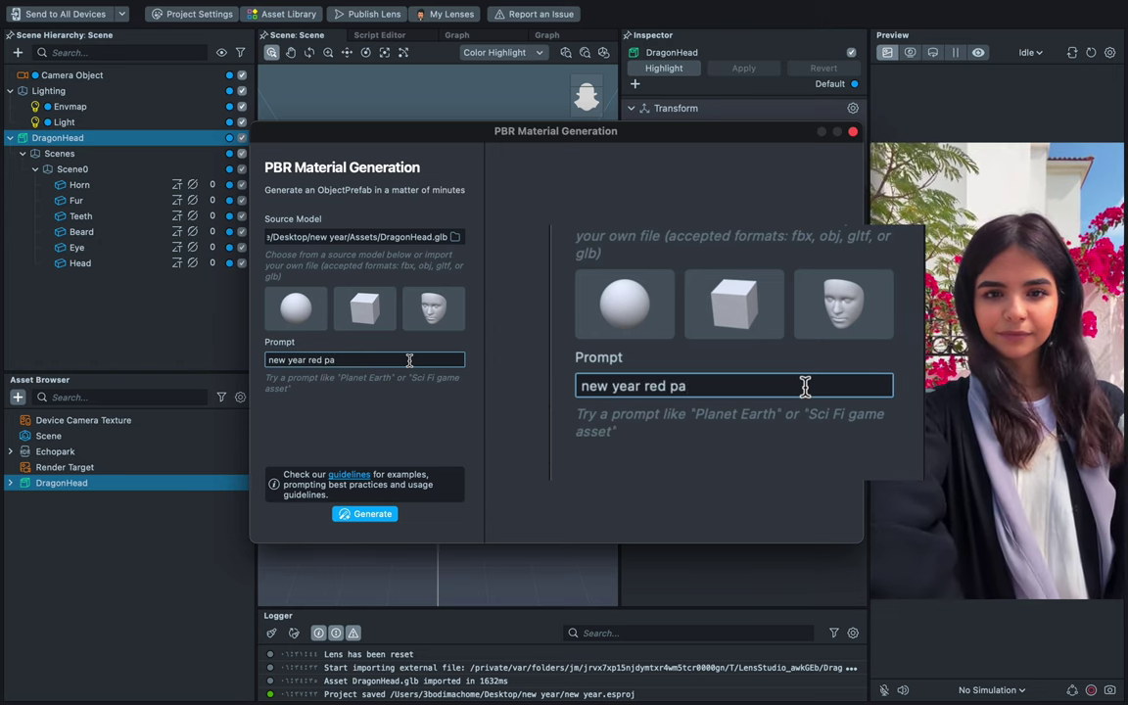
type("per cutting")
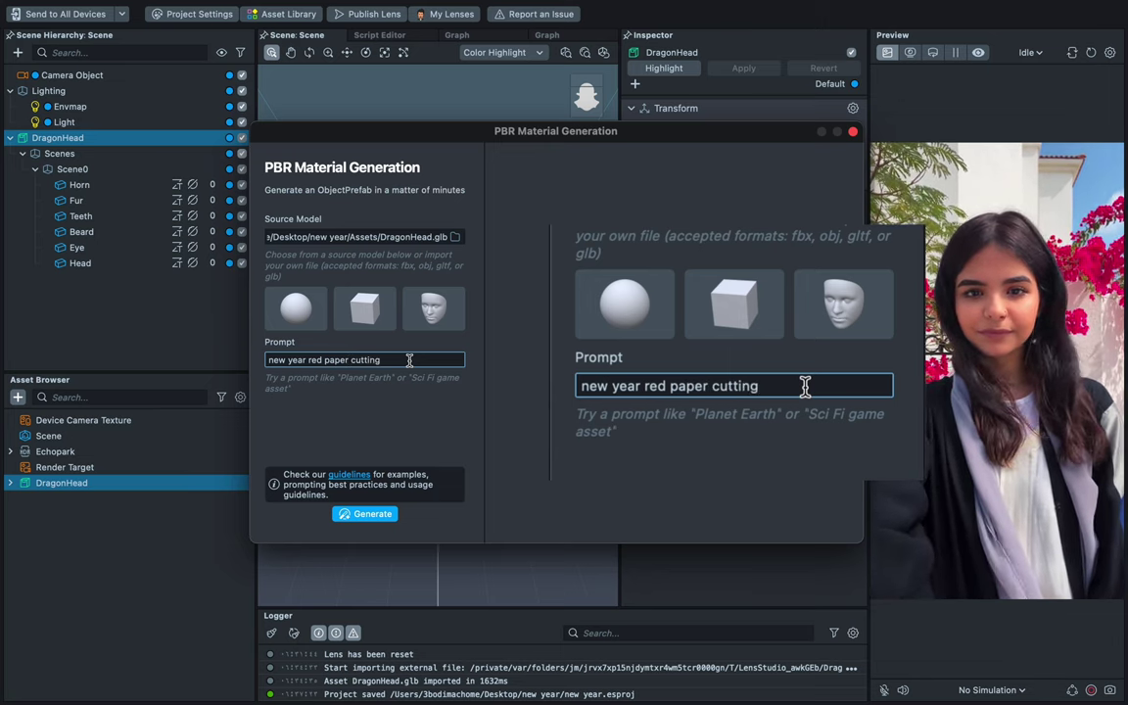
left_click(370, 515)
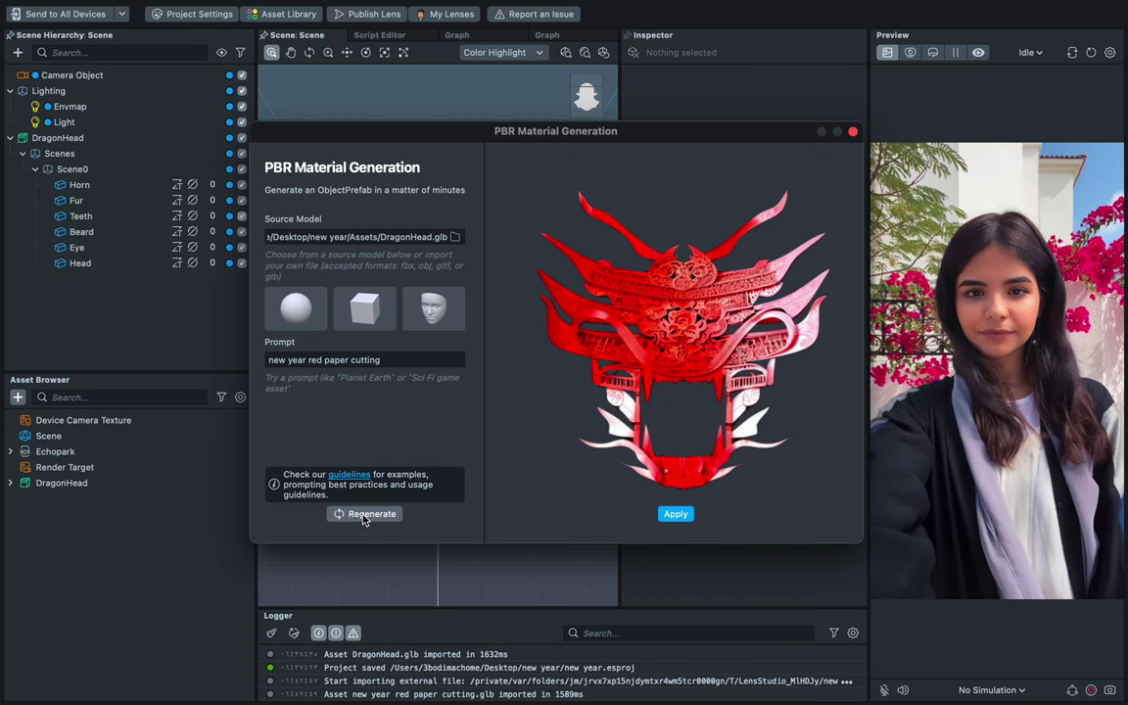
left_click(674, 515)
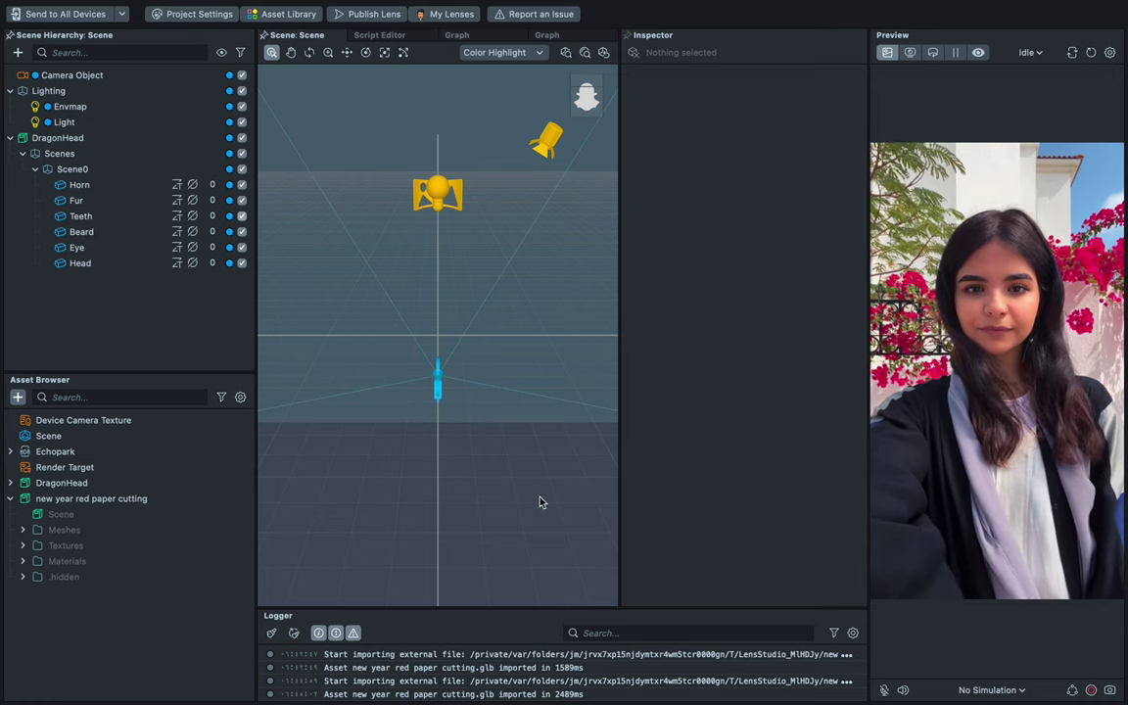
left_click(232, 503)
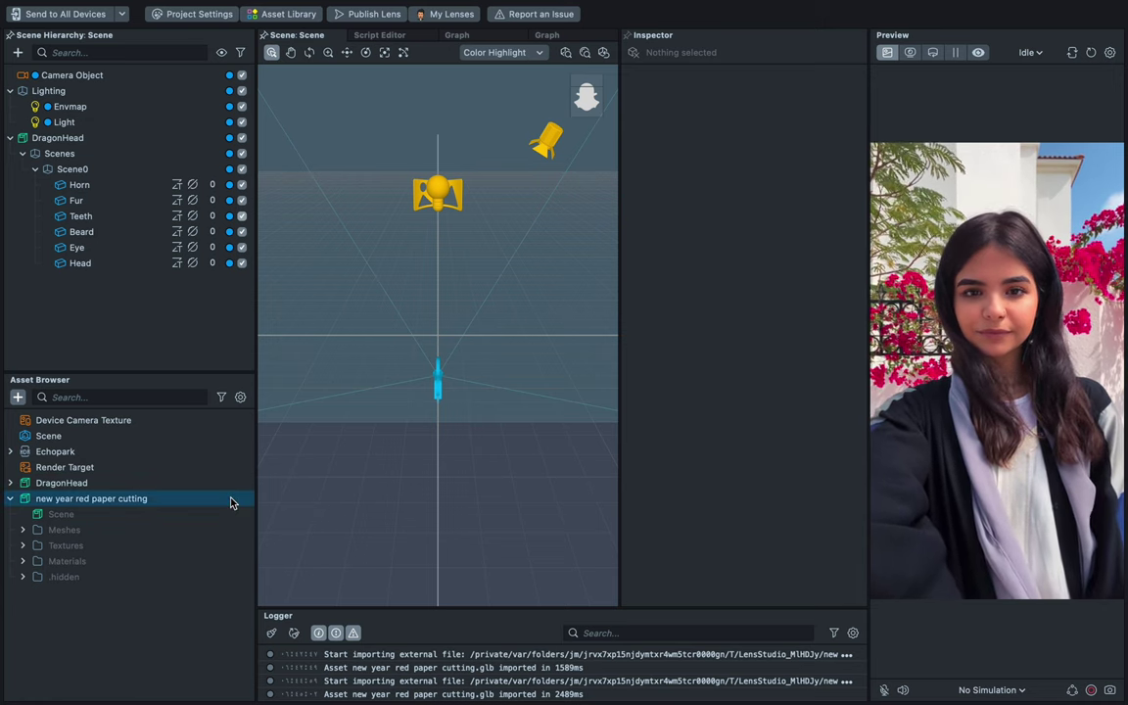
Disable the original DragonHead object and delete it from the scene.
left_click(243, 139)
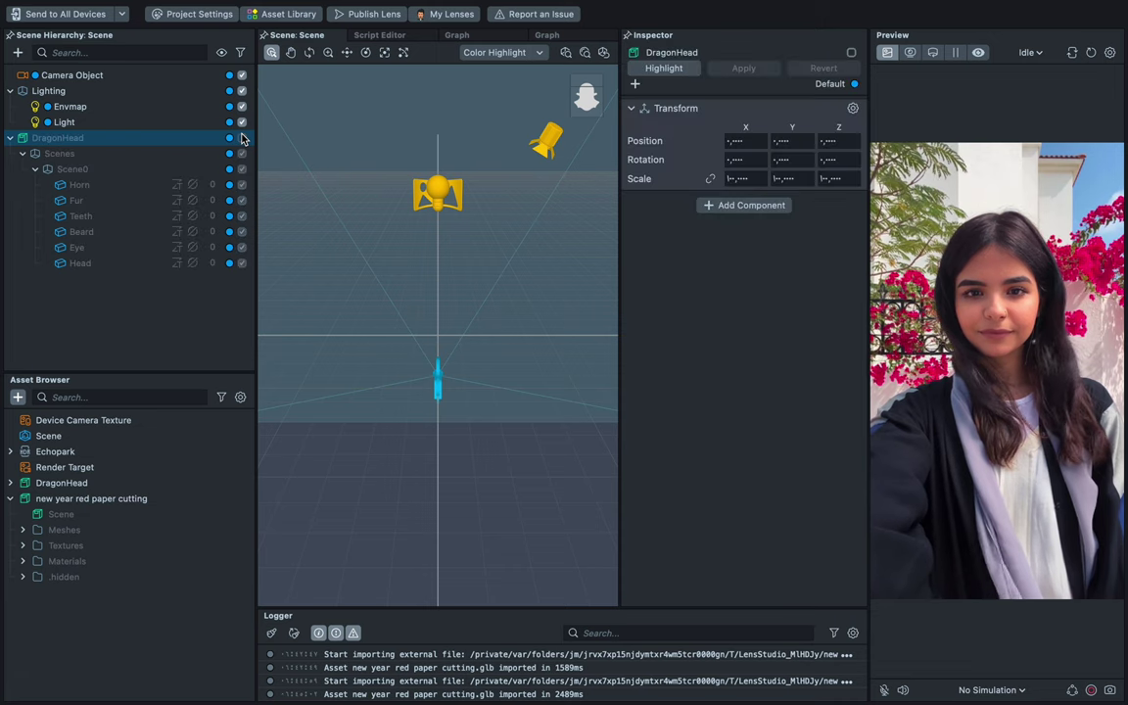
right_click(147, 140)
left_click(186, 348)
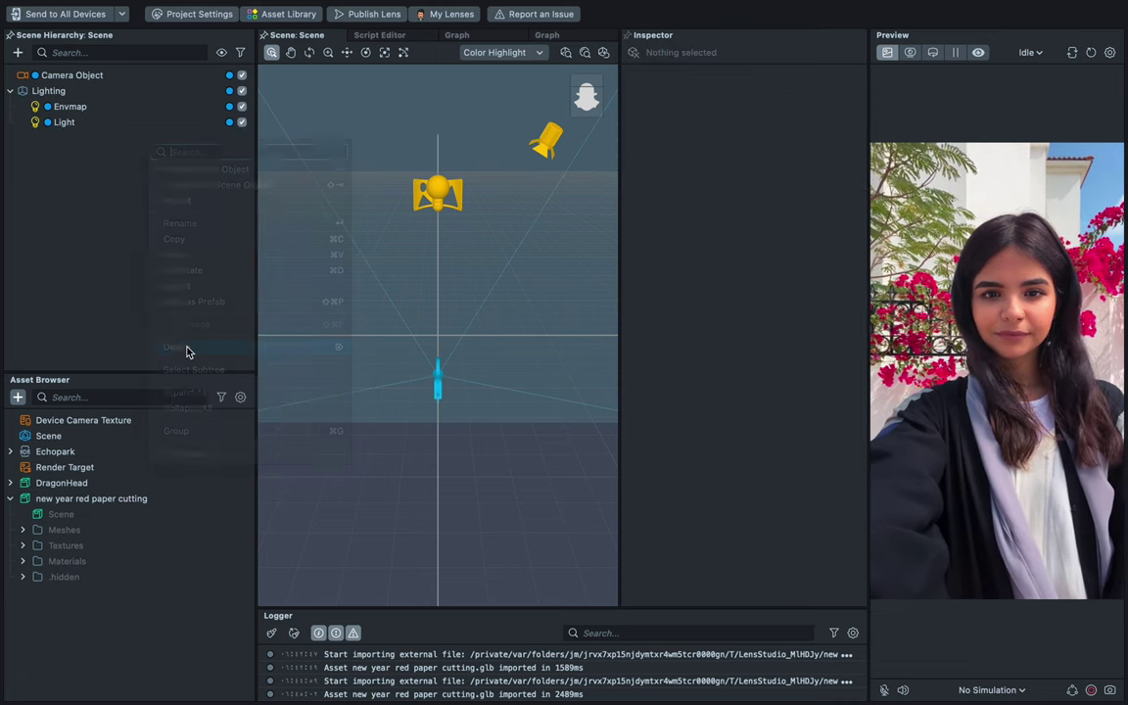
Add a Head Binding face object to the scene, keeping its default name.
left_click(18, 52)
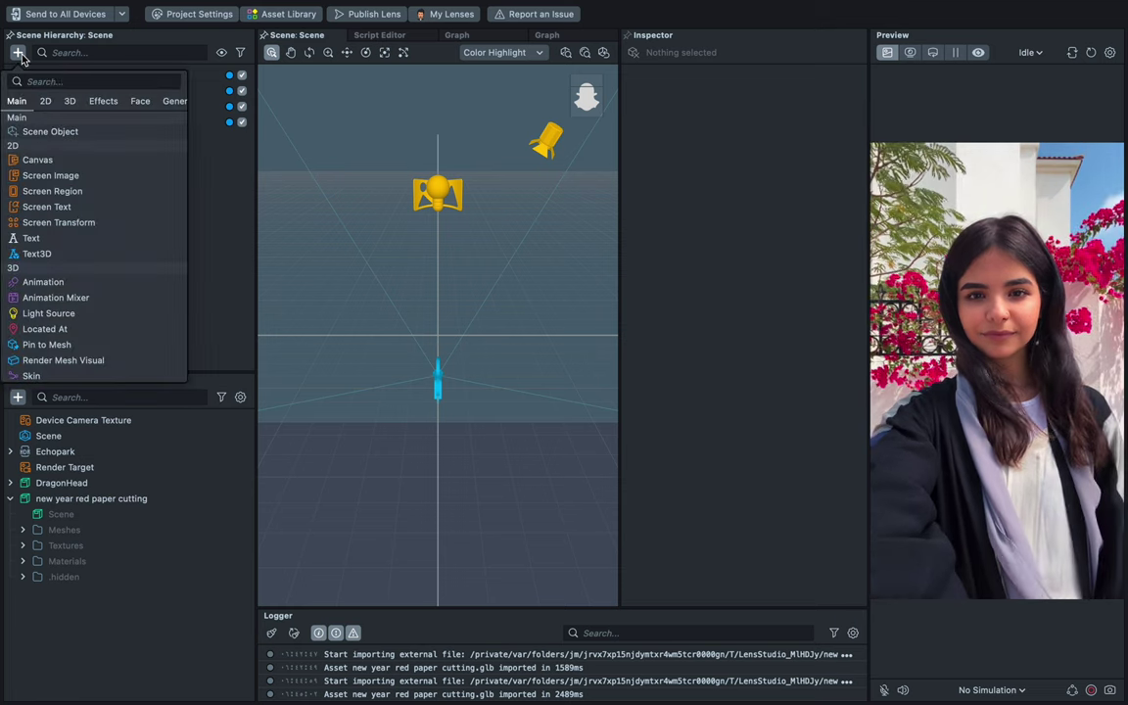
left_click(140, 101)
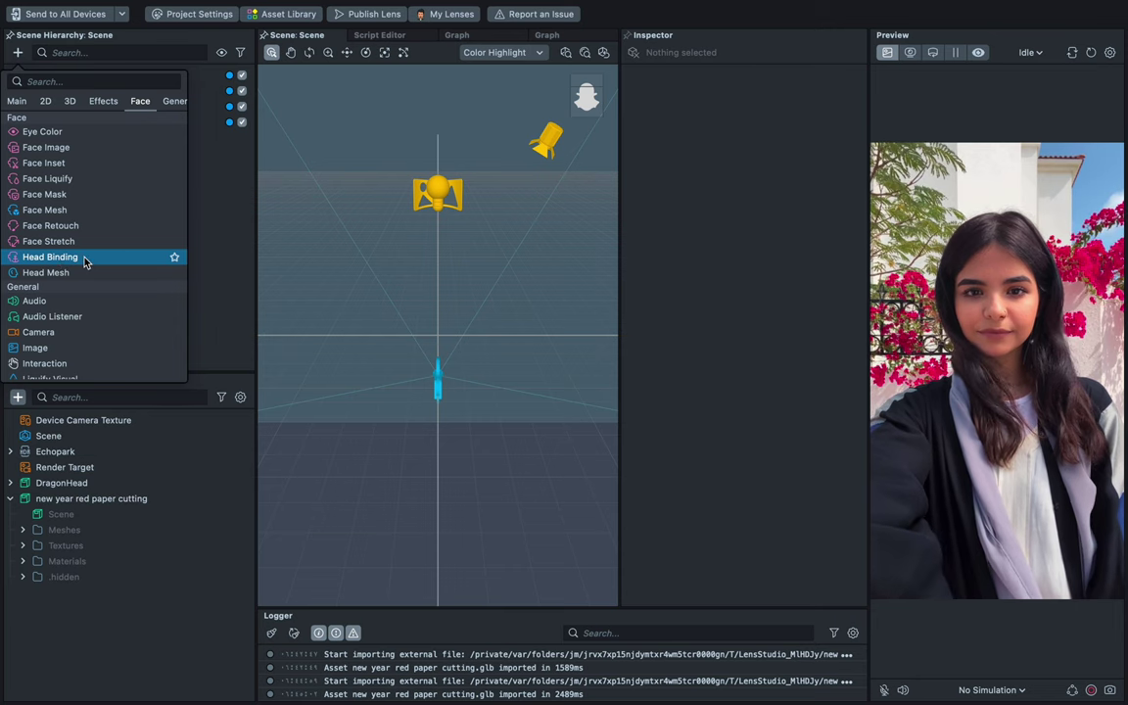
left_click(50, 256)
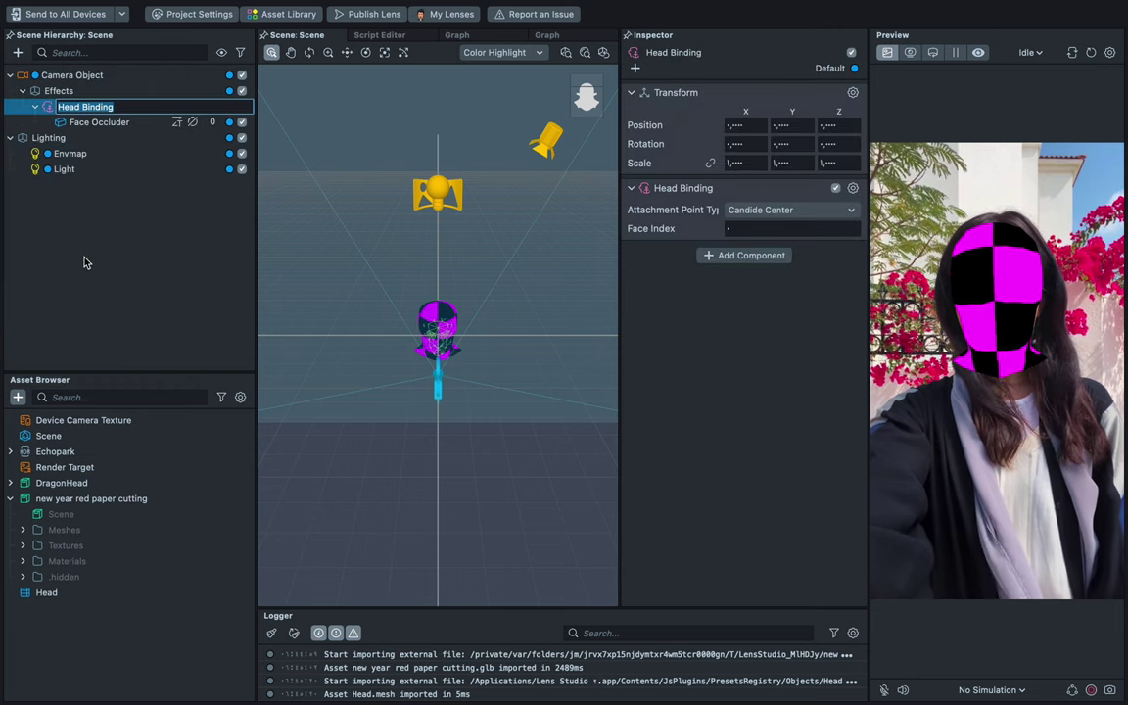
left_click(115, 136)
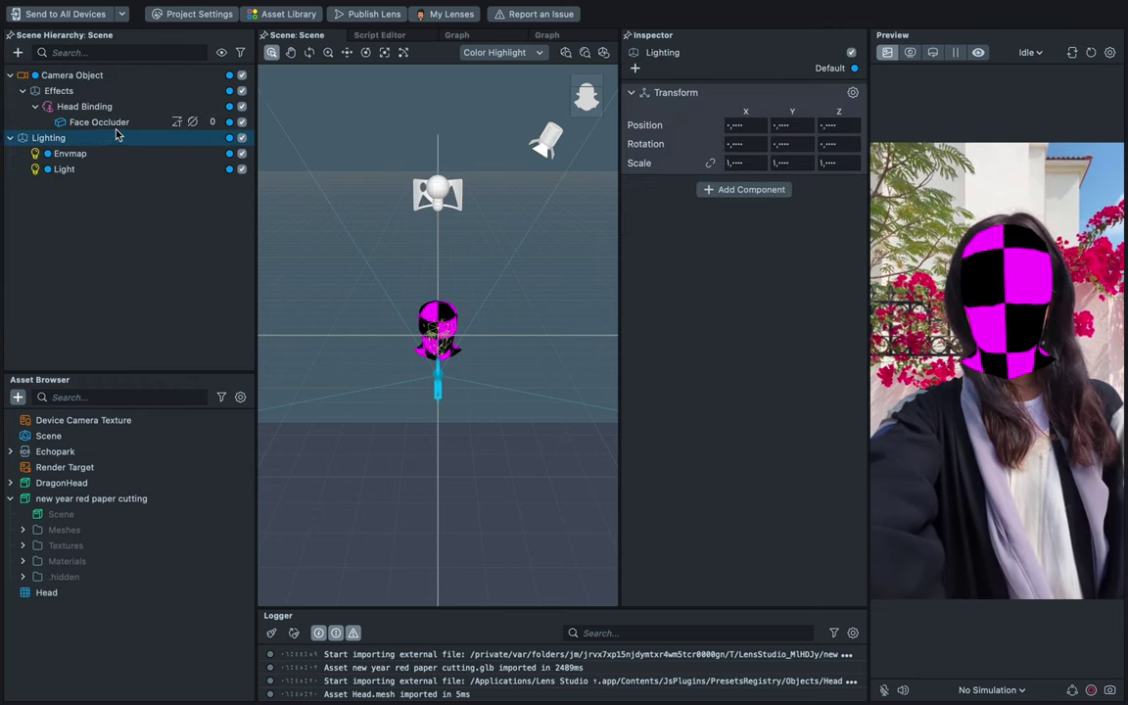
Place the new year red paper cutting prefab in the scene as a child of Head Binding.
left_click(109, 107)
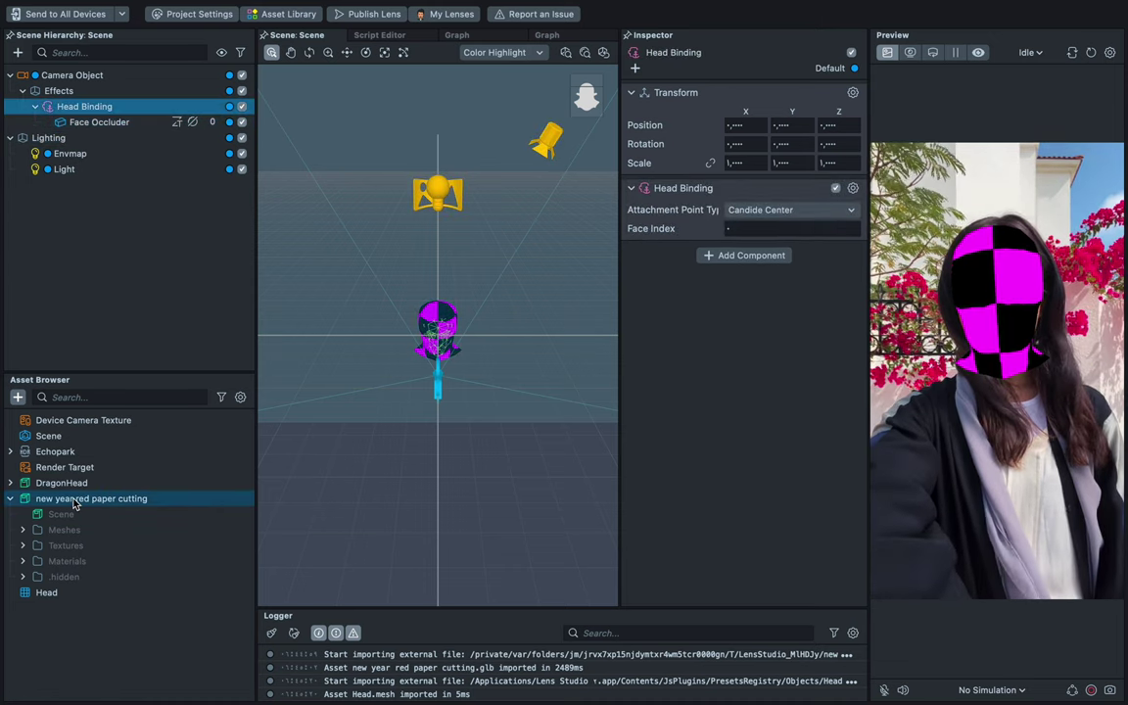
left_click_drag(74, 504, 138, 111)
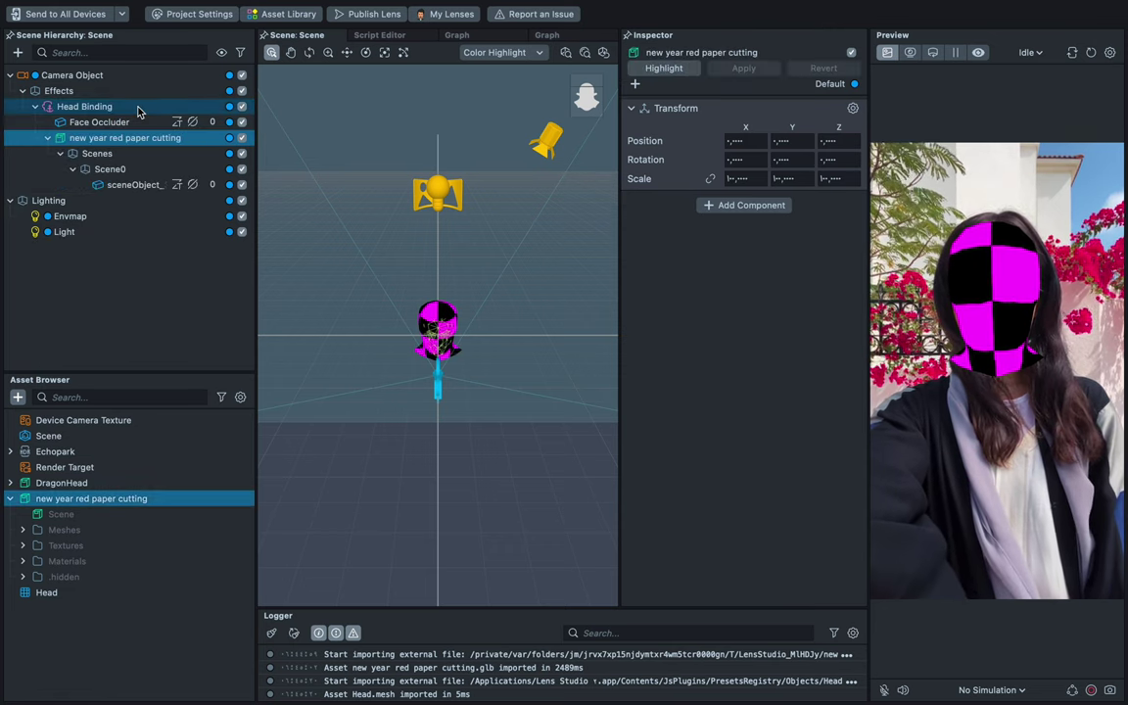
Scale the sceneObject_3 dragon mesh under Head Binding down uniformly to about 0.0063.
left_click(131, 186)
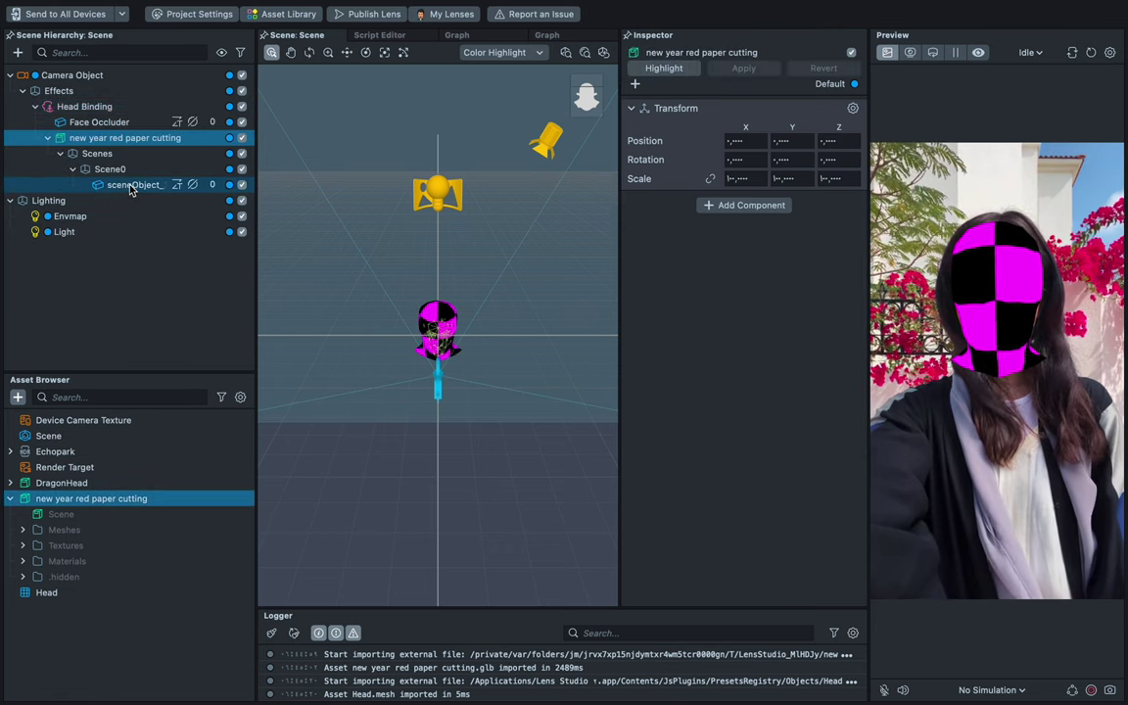
key("f")
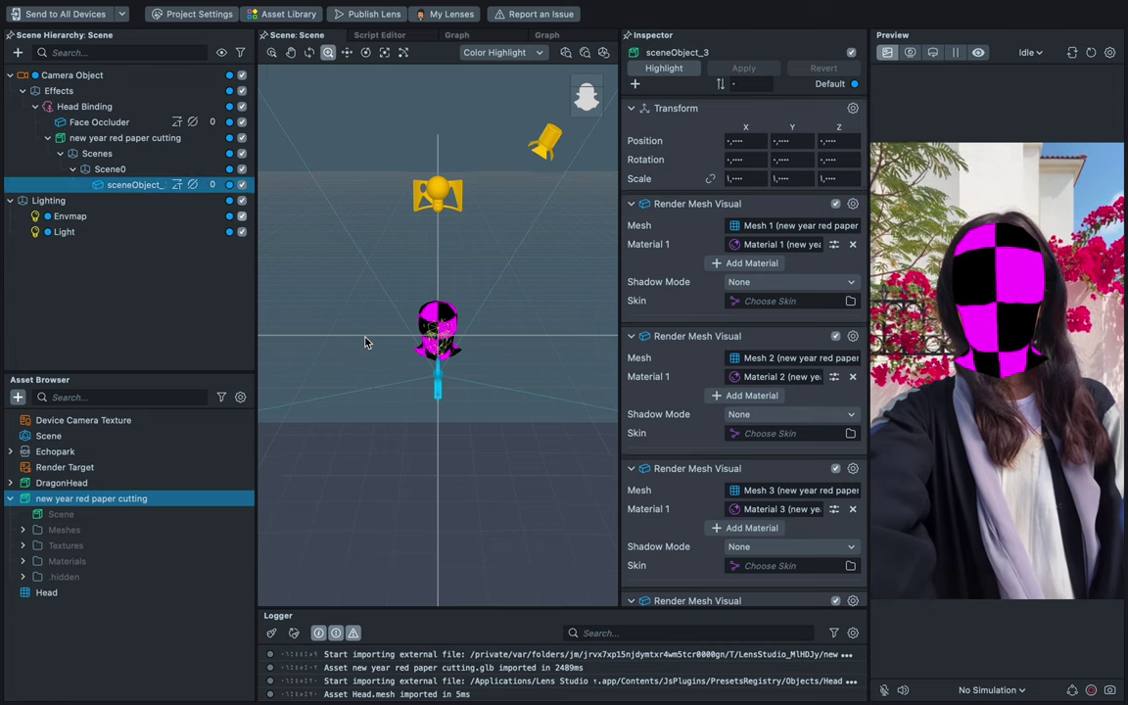
right_click_drag(365, 339, 296, 179)
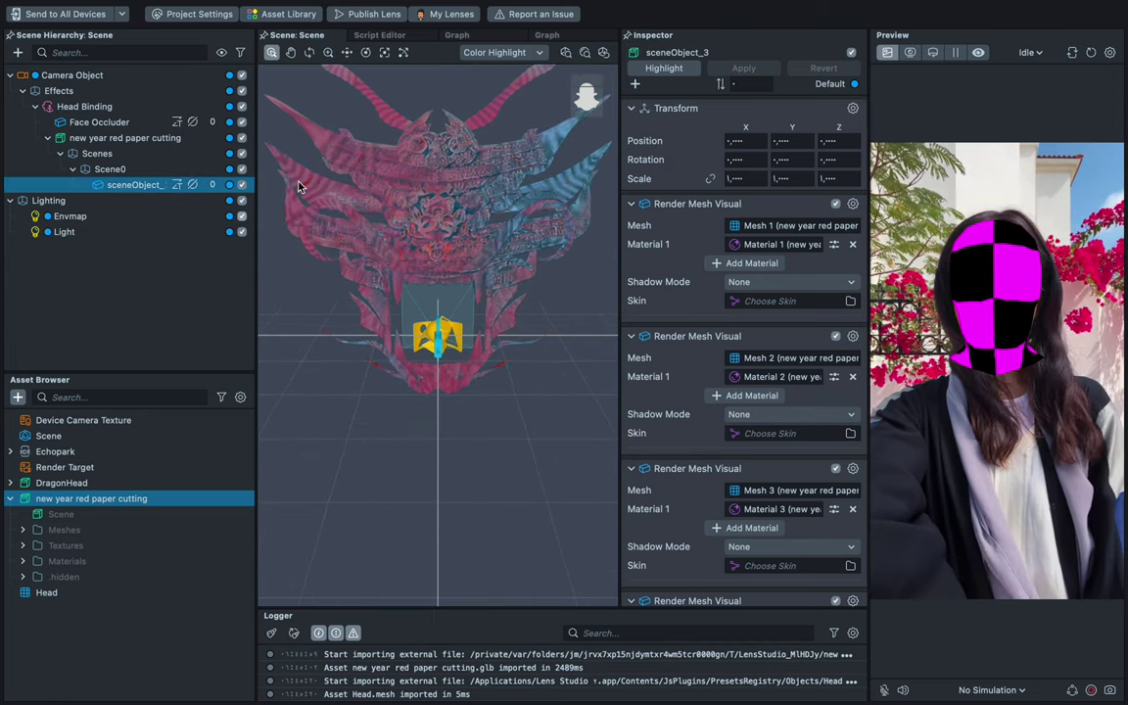
left_click(384, 52)
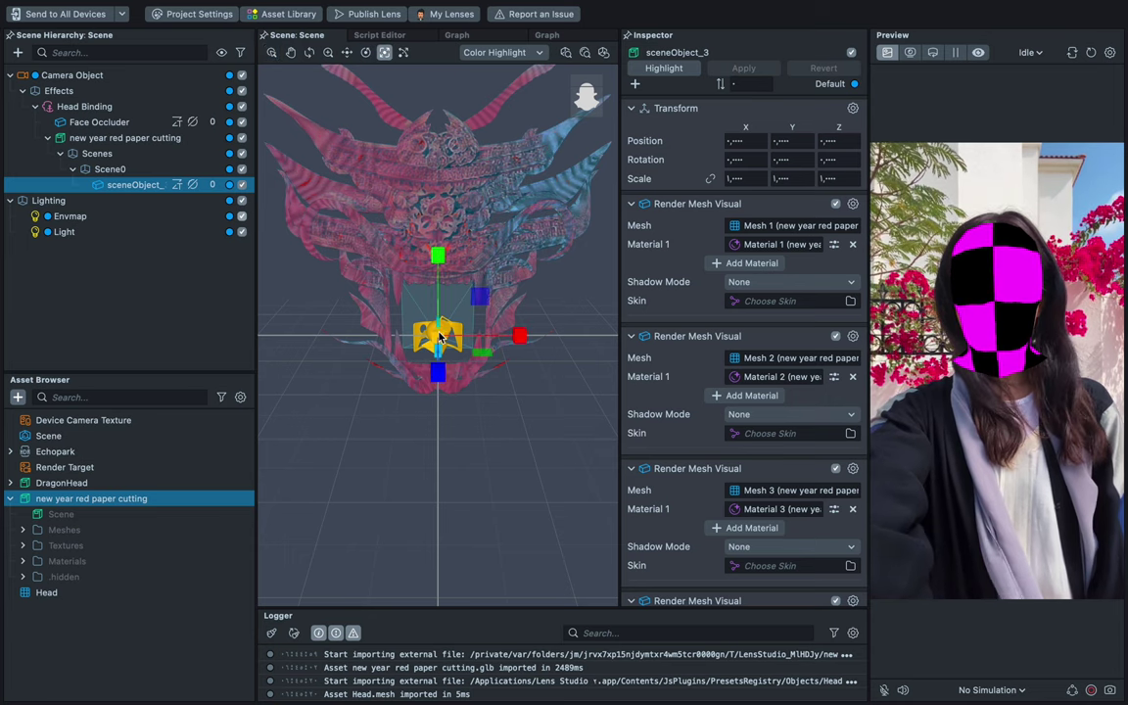
left_click_drag(440, 337, 350, 324)
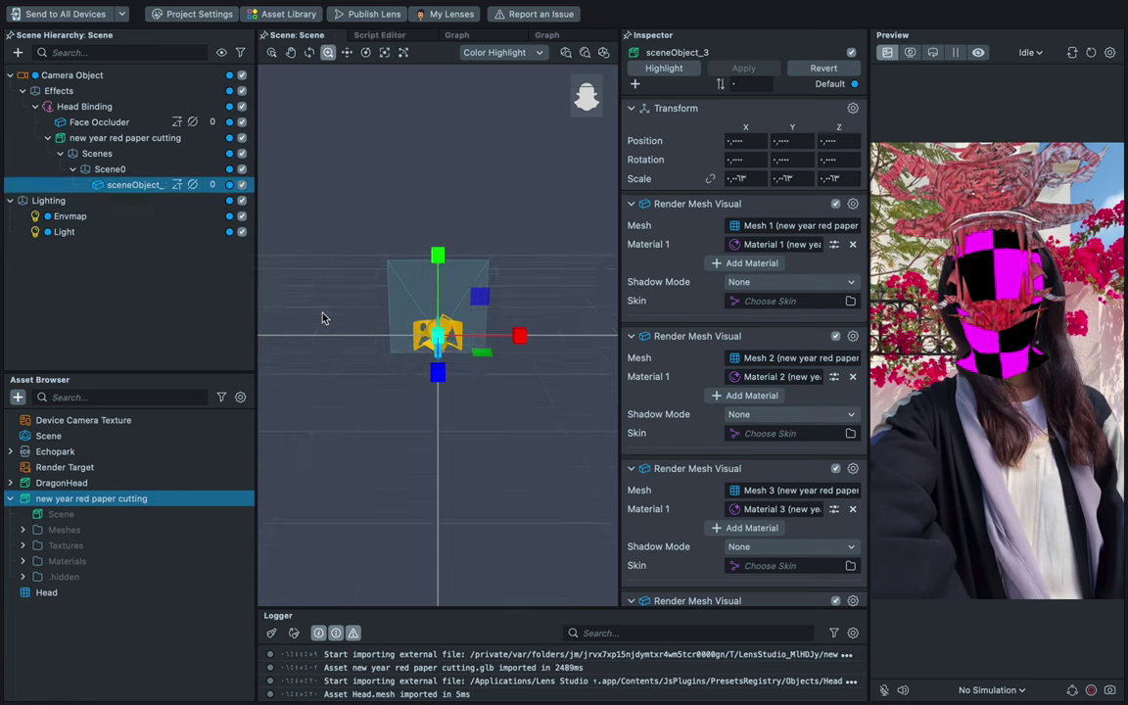
Move the dragon mesh down and back onto the head, to about Y -0.0785 and Z -0.0305.
scroll(324, 317, "up", 3)
scroll(322, 313, "up", 5)
middle_click_drag(320, 312, 466, 265)
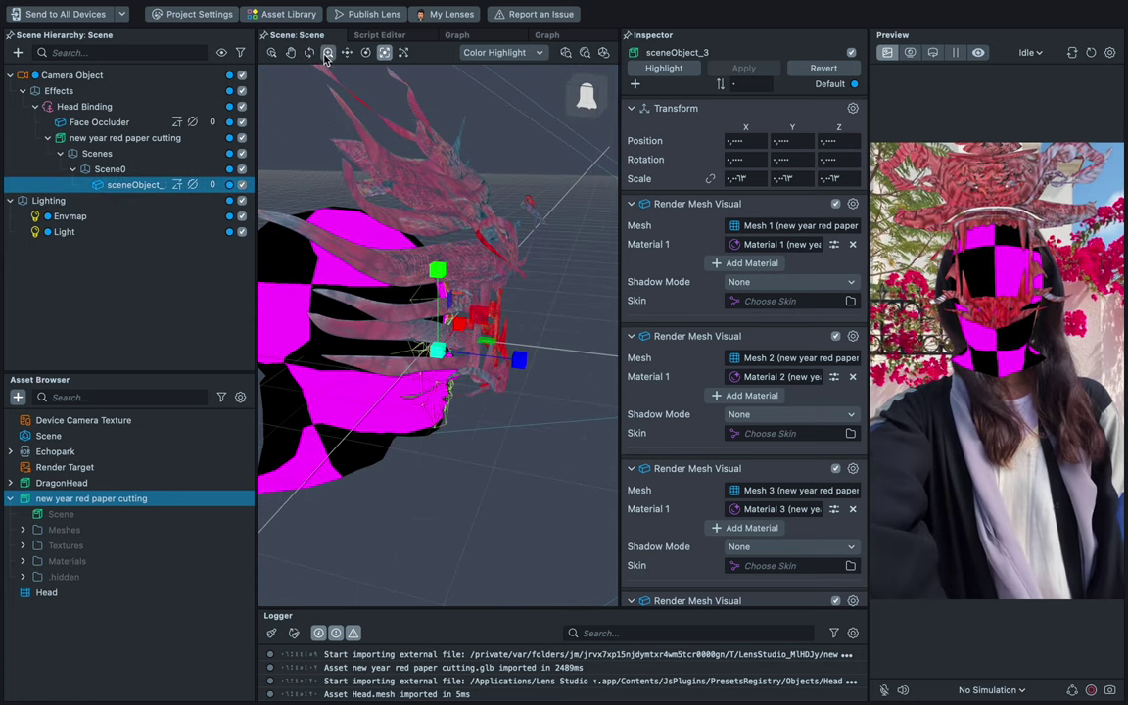
key("w")
left_click_drag(437, 274, 443, 359)
left_click_drag(505, 428, 481, 440)
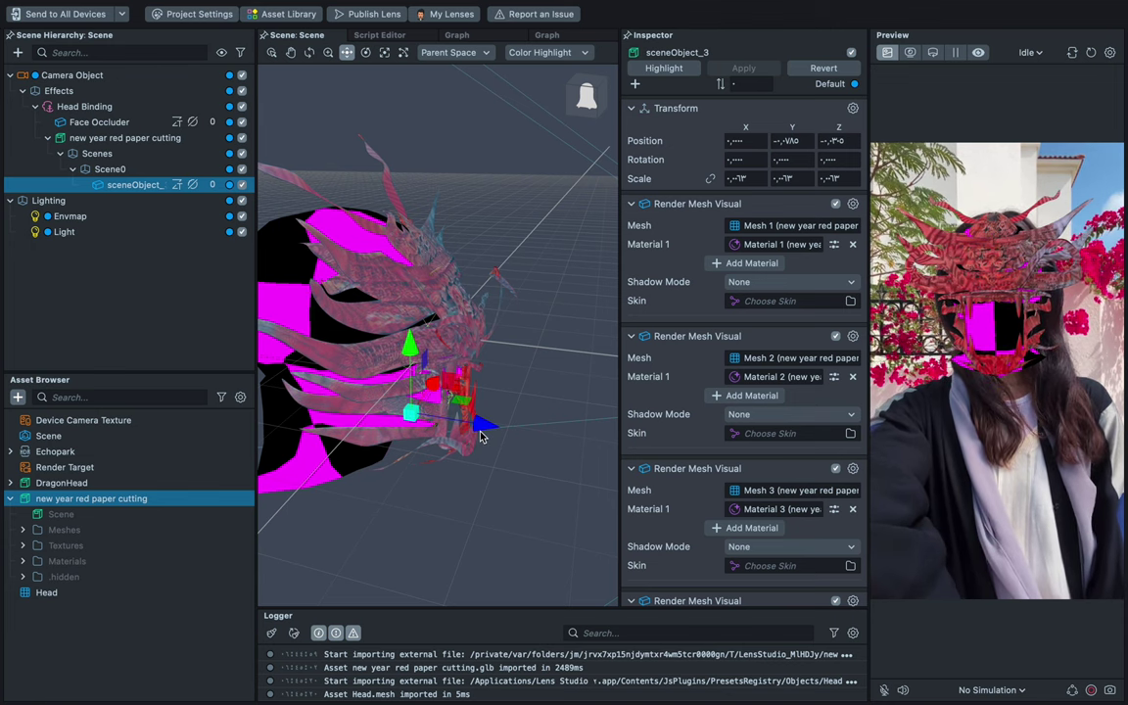
middle_click_drag(481, 437, 339, 381)
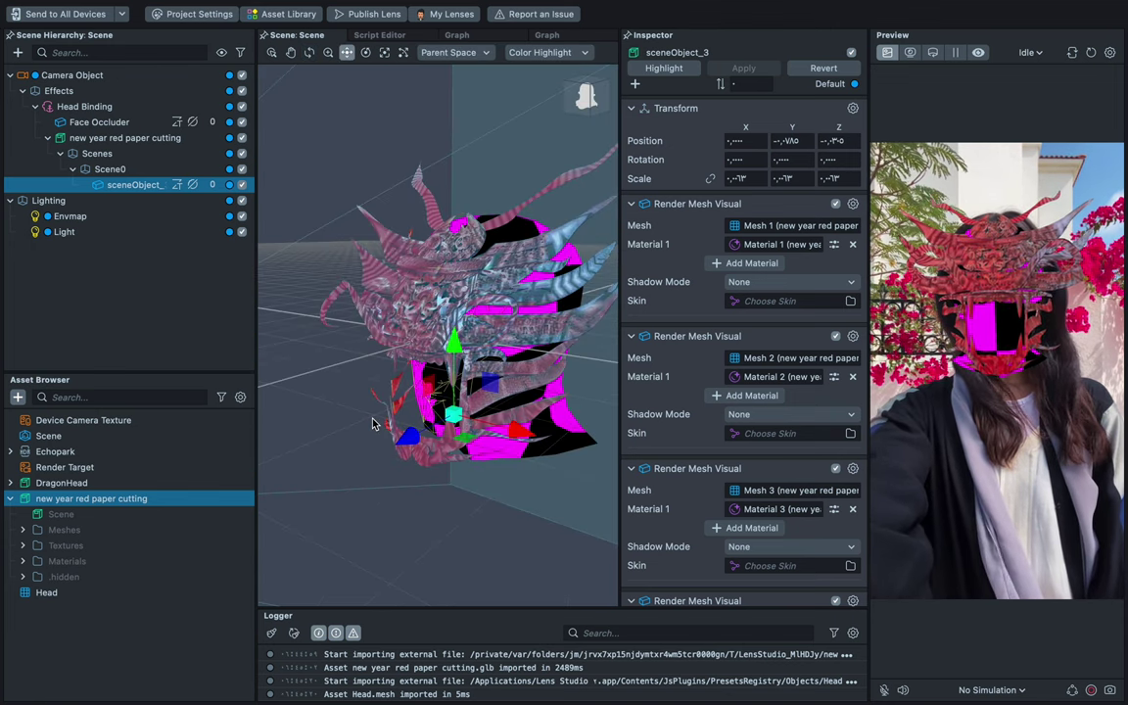
Create an Occluder material and assign it to the Face Occluder's mesh visual.
left_click(99, 122)
left_click(764, 229)
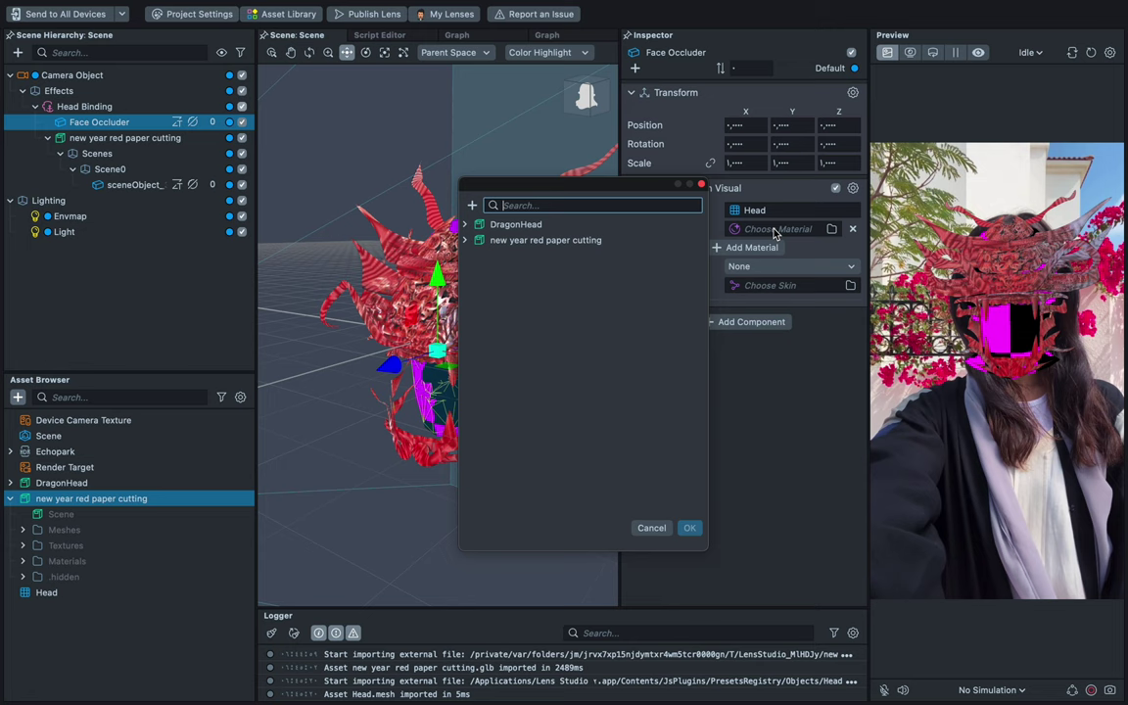
left_click(471, 206)
scroll(475, 400, "down", 5)
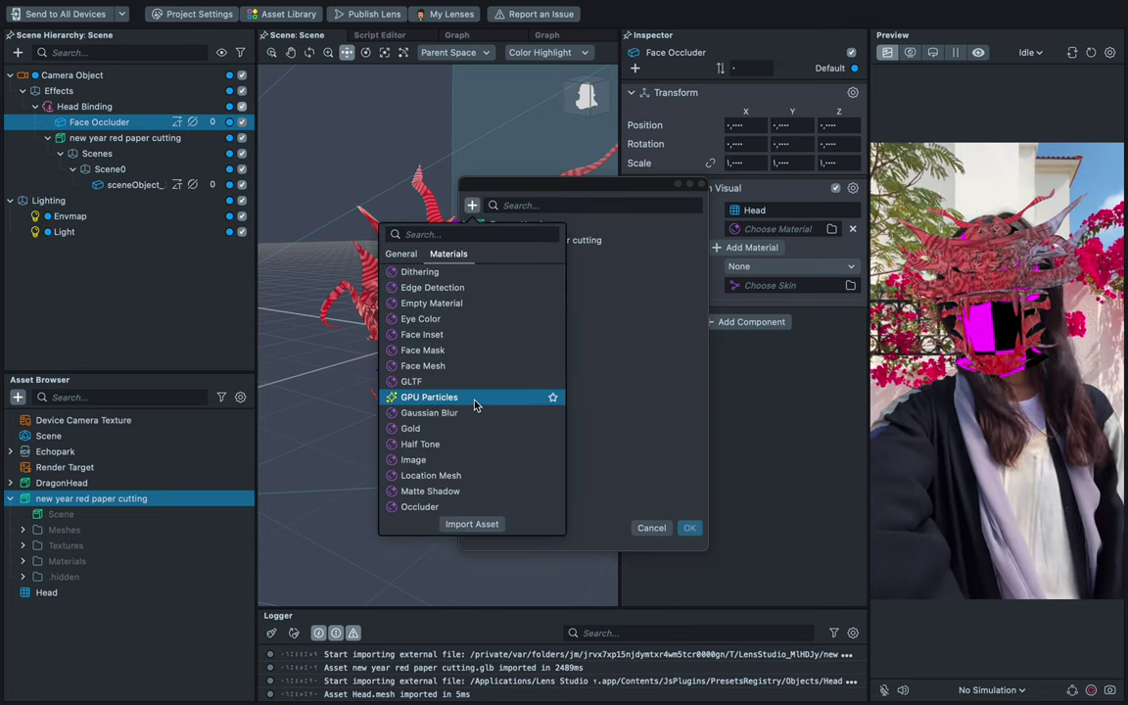
scroll(468, 440, "down", 2)
left_click(466, 475)
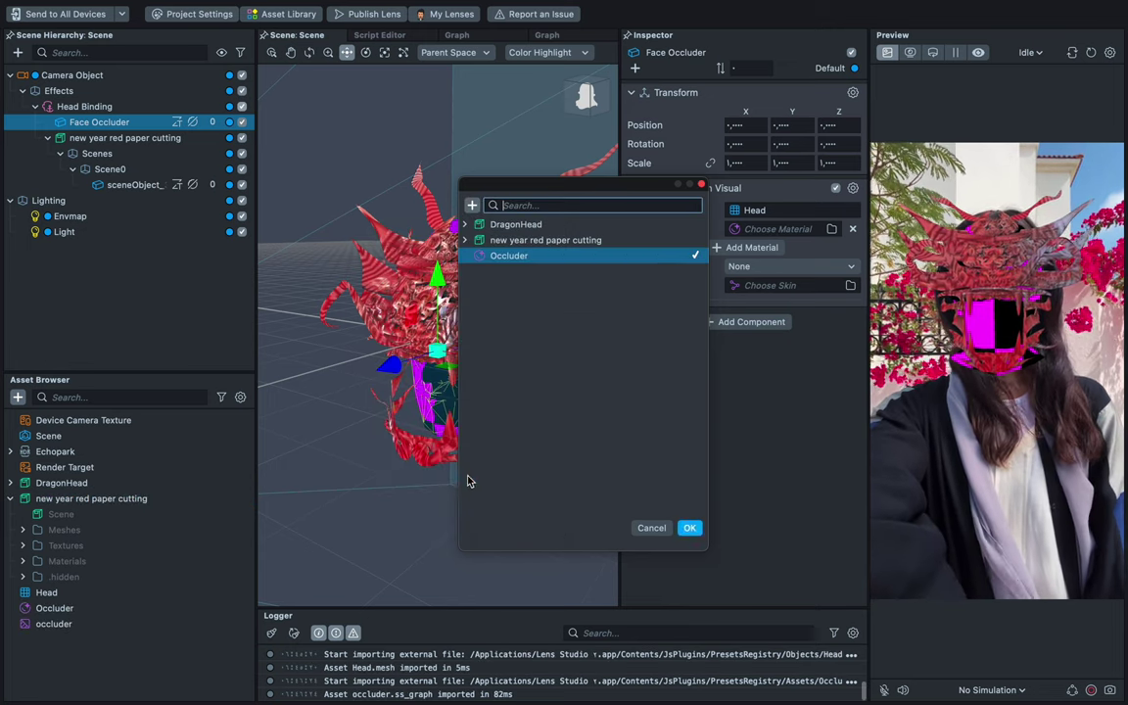
left_click(690, 528)
Refine the dragon mesh's fit to about Y -0.0627 and Z -0.0580, with a uniform scale of about 0.0073.
left_click(430, 341)
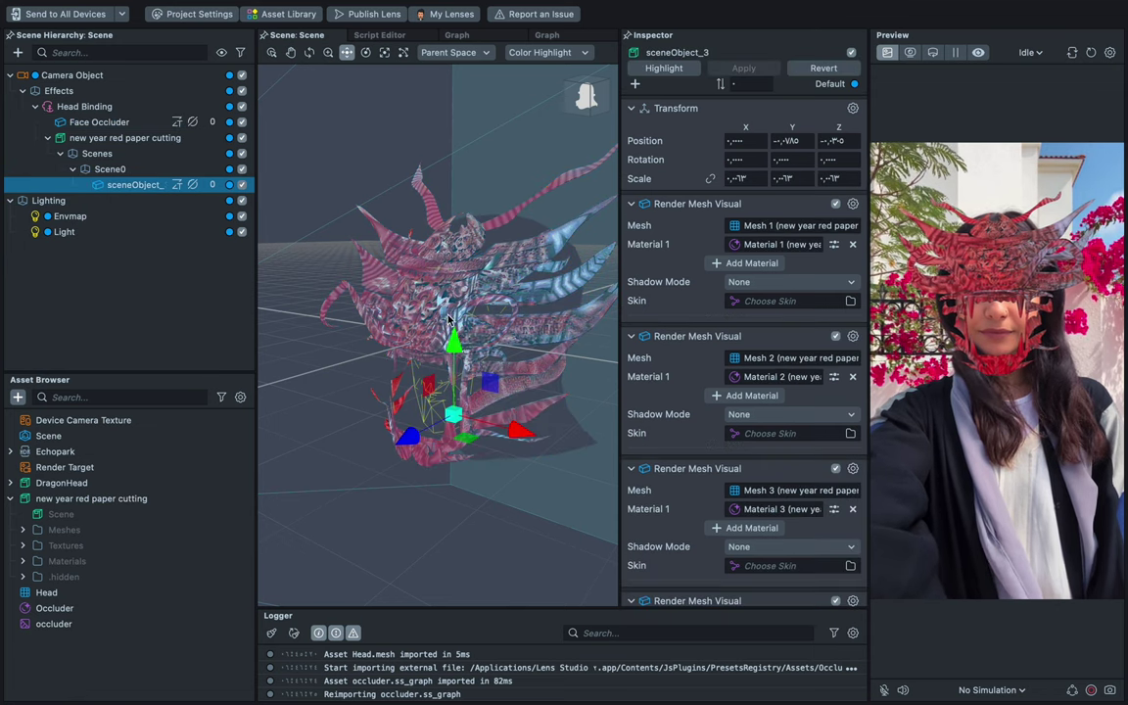
mouse_move(453, 339)
left_mouse_down()
mouse_move(456, 317)
mouse_move(457, 333)
left_mouse_up()
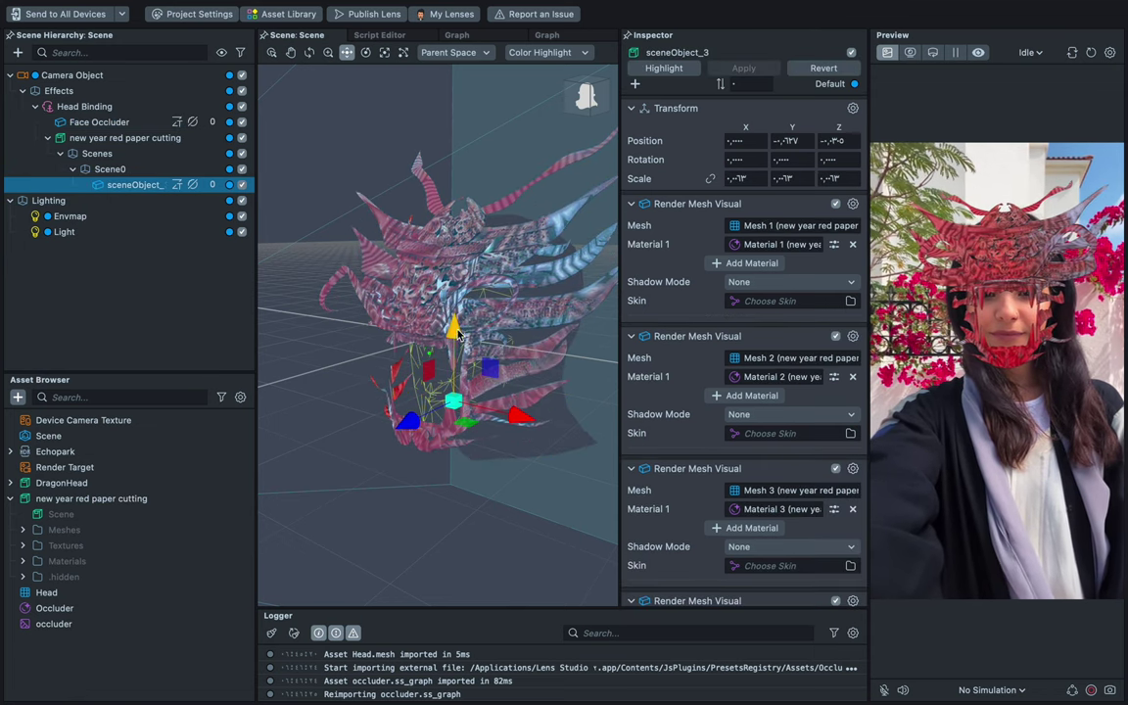
left_click(383, 52)
left_click_drag(452, 410, 542, 391)
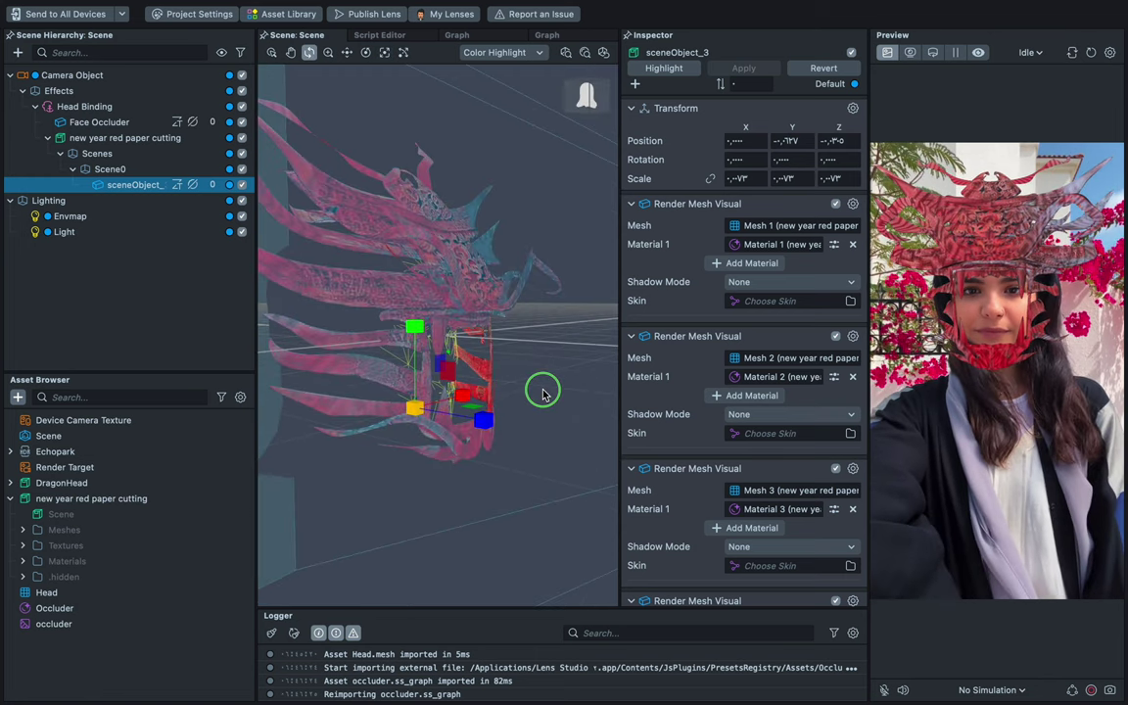
left_click(347, 52)
mouse_move(470, 415)
left_mouse_down()
mouse_move(440, 402)
mouse_move(453, 415)
left_mouse_up()
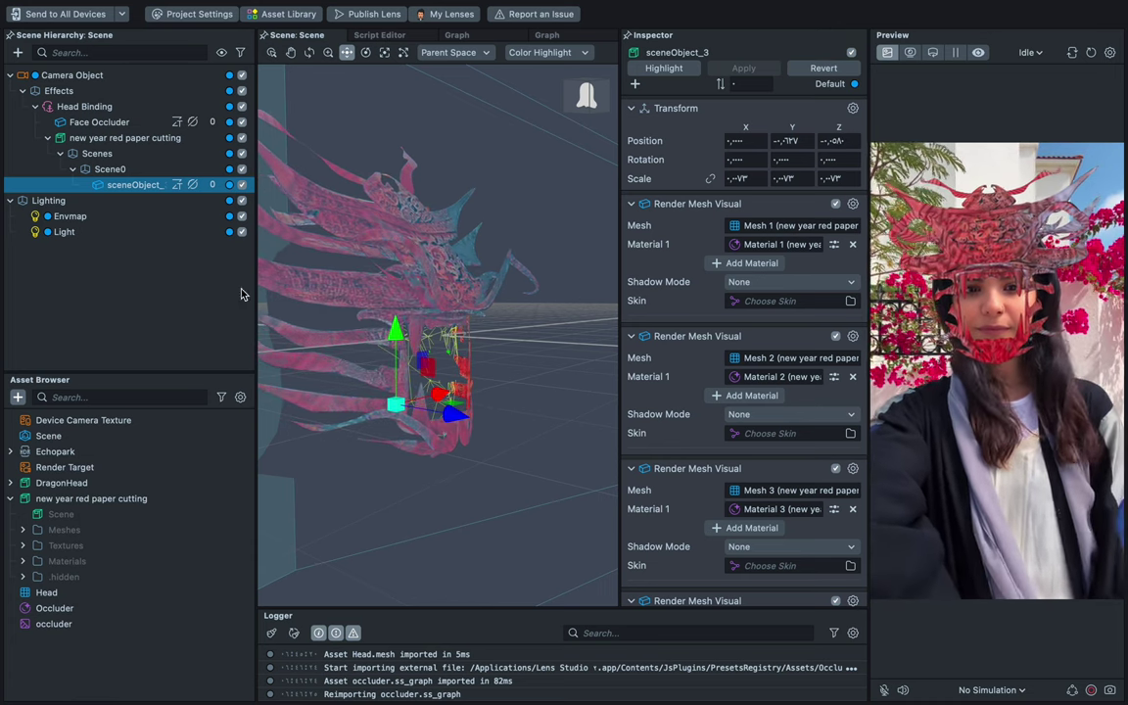
Unpack the new year red paper cutting asset so its contents become editable.
left_click(118, 500)
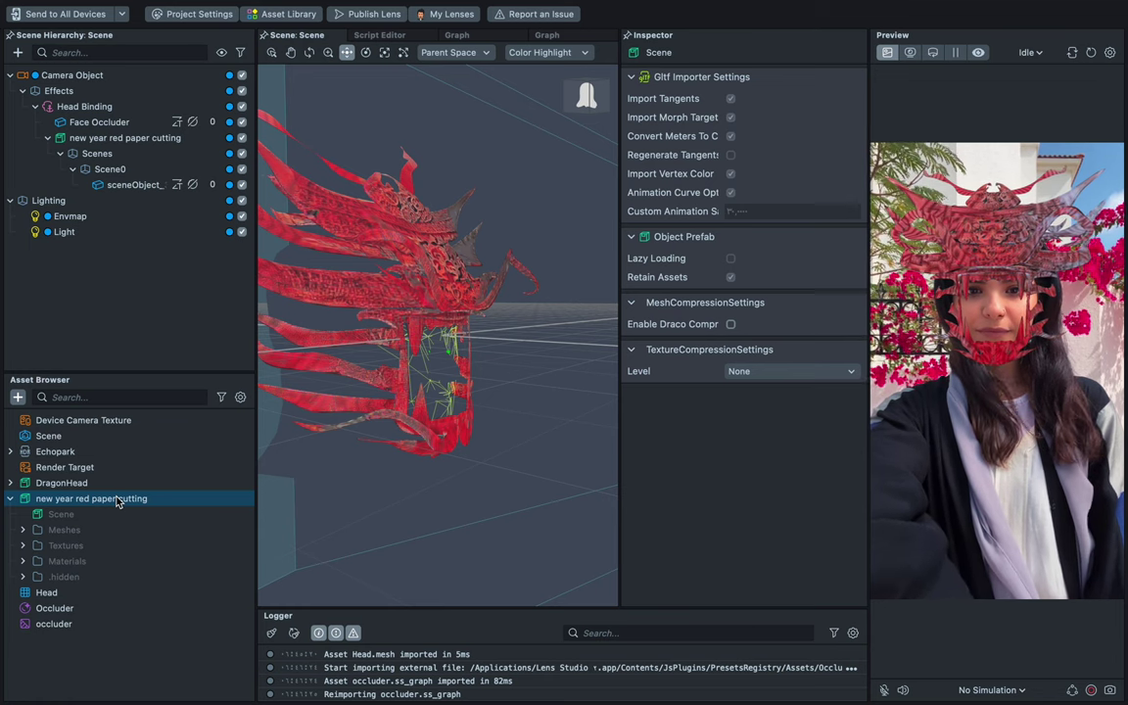
right_click(118, 501)
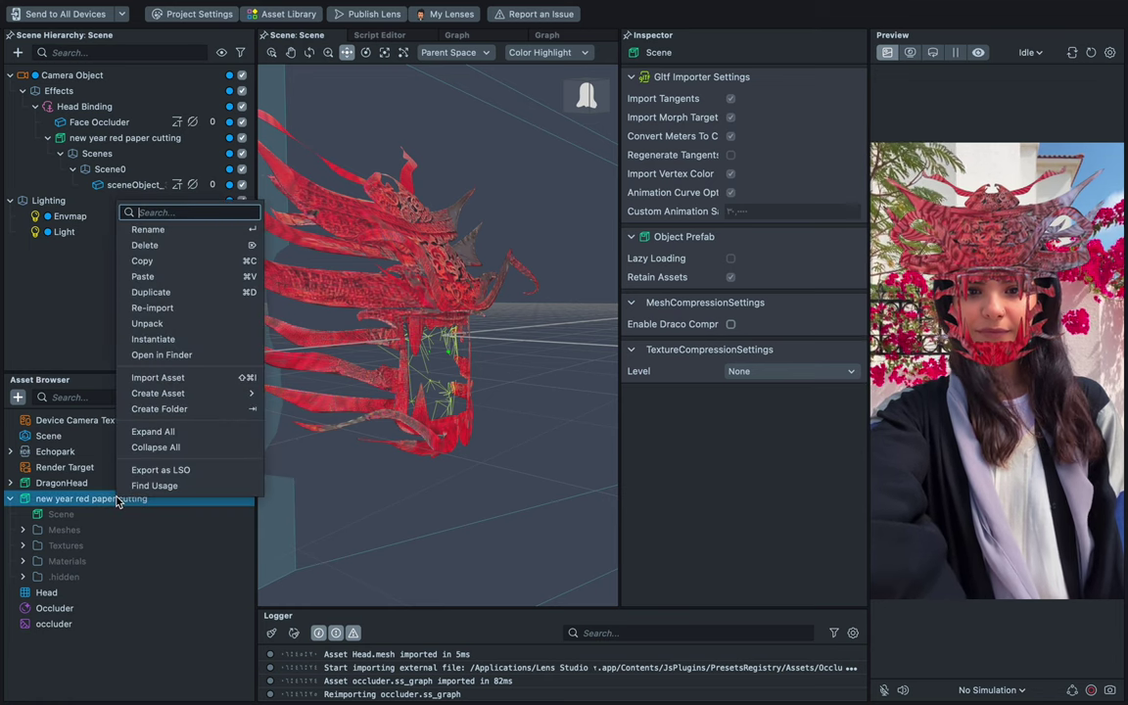
left_click(152, 307)
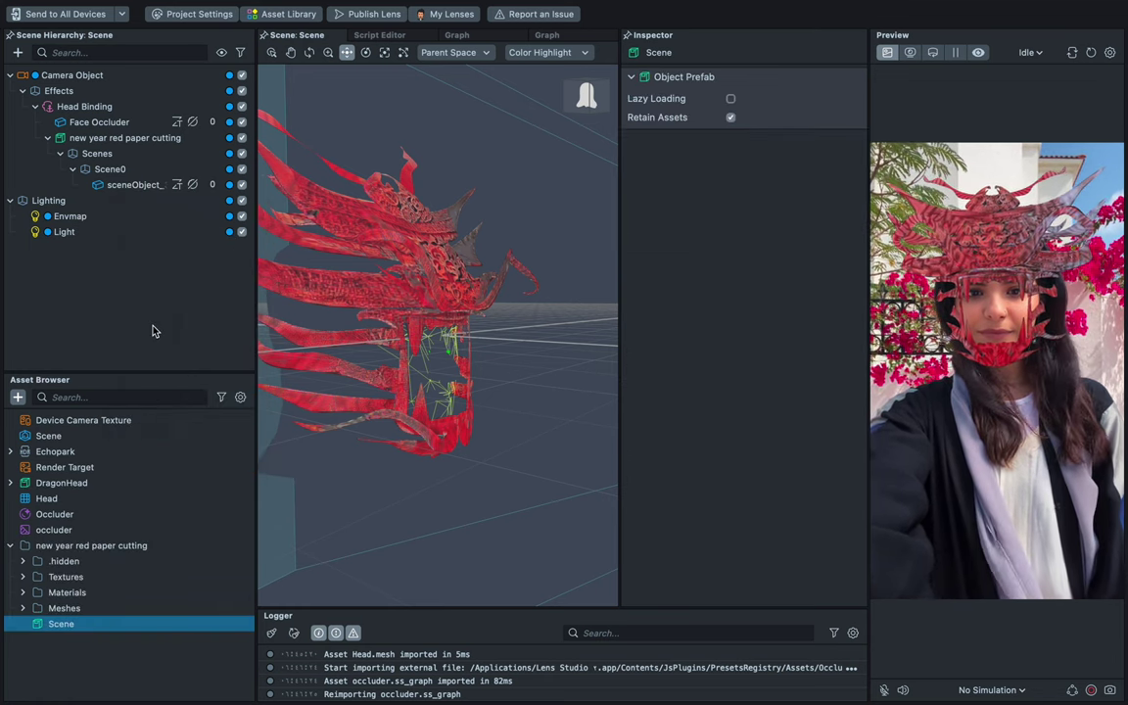
Disable lighting on Material 1, Material 2 and Material 3 of the new year red paper cutting asset.
left_click(23, 594)
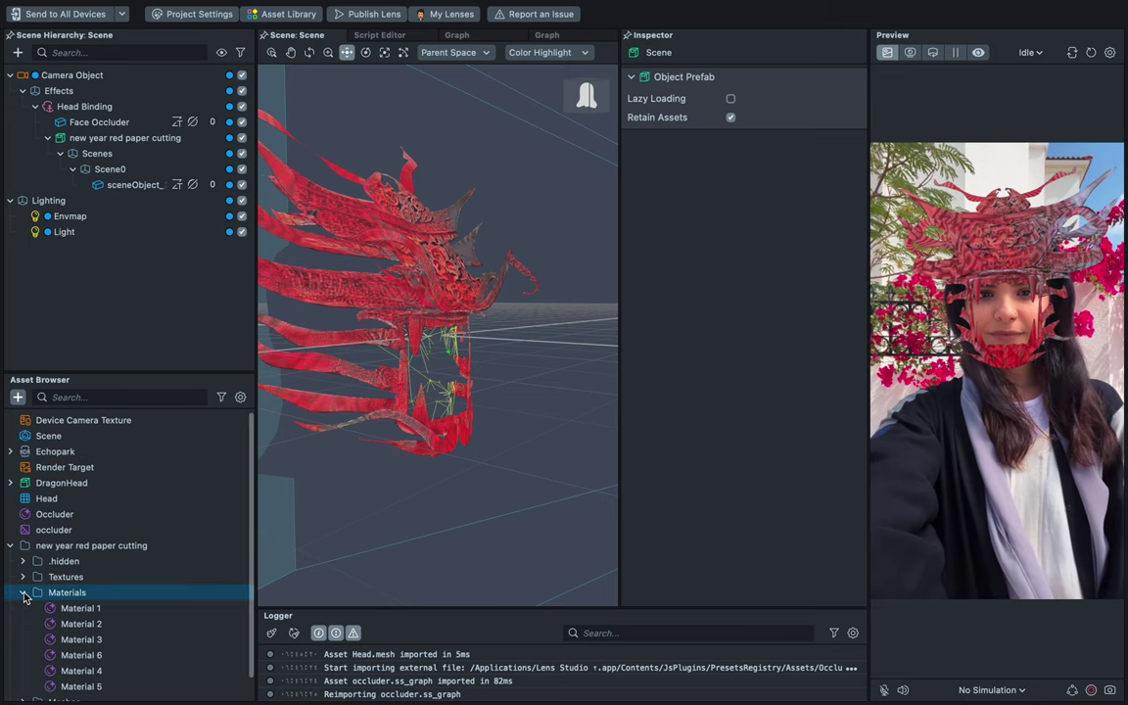
left_click(80, 608)
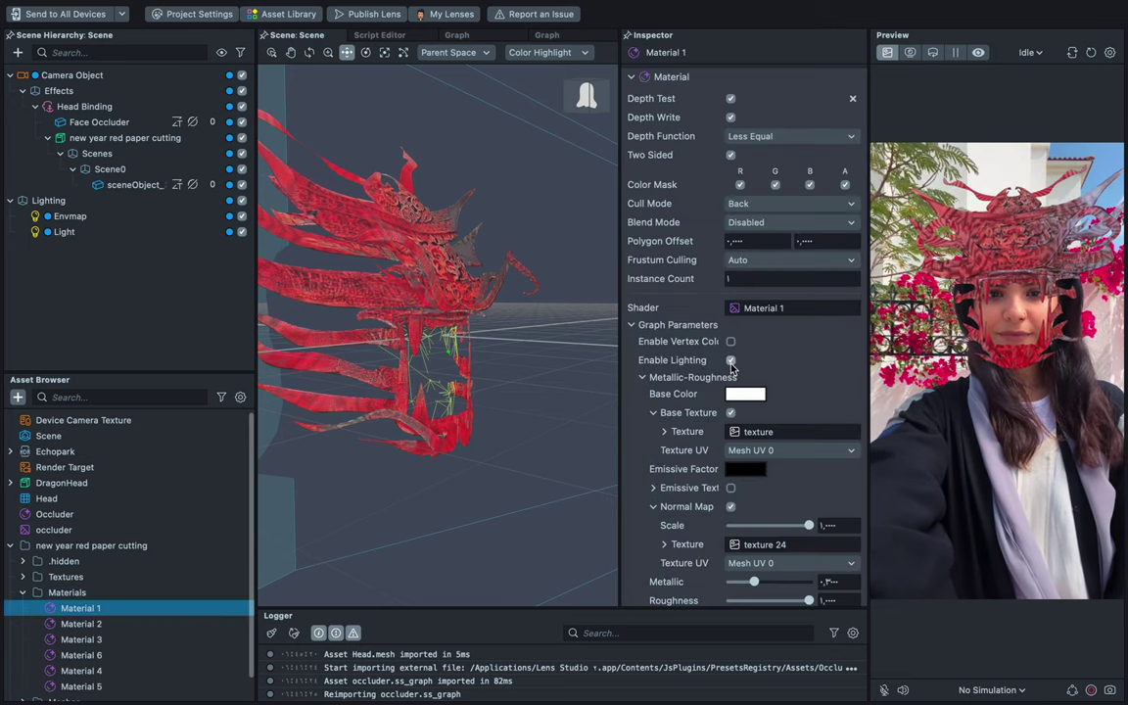
left_click(102, 627)
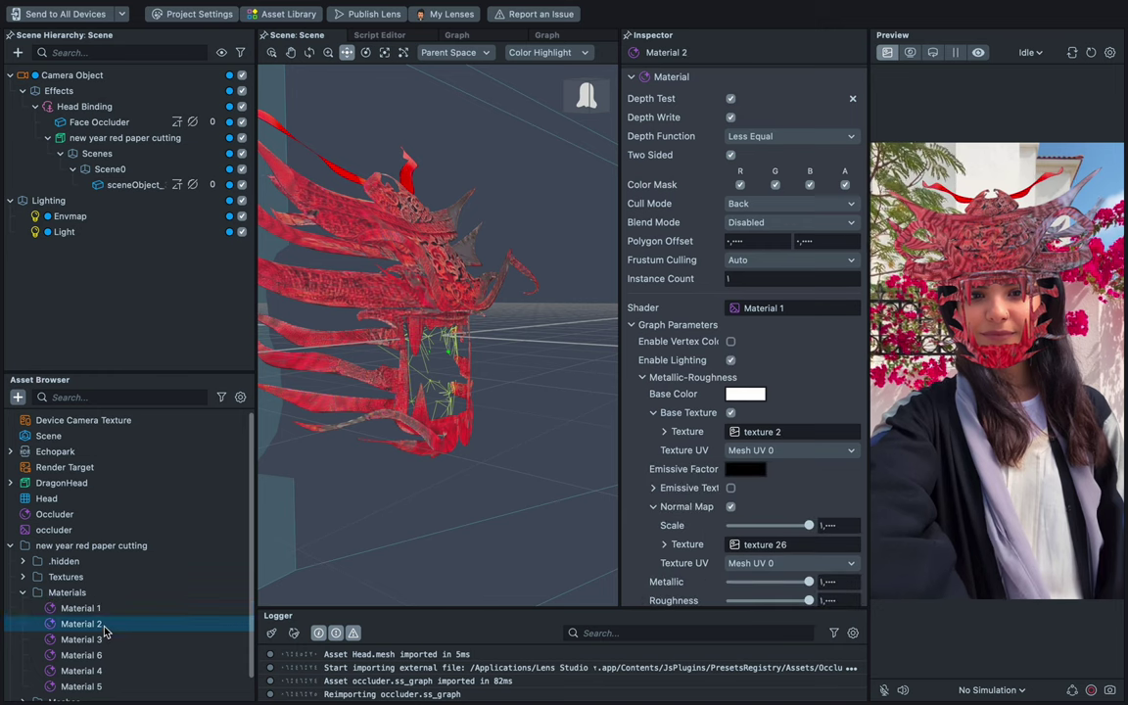
left_click(732, 362)
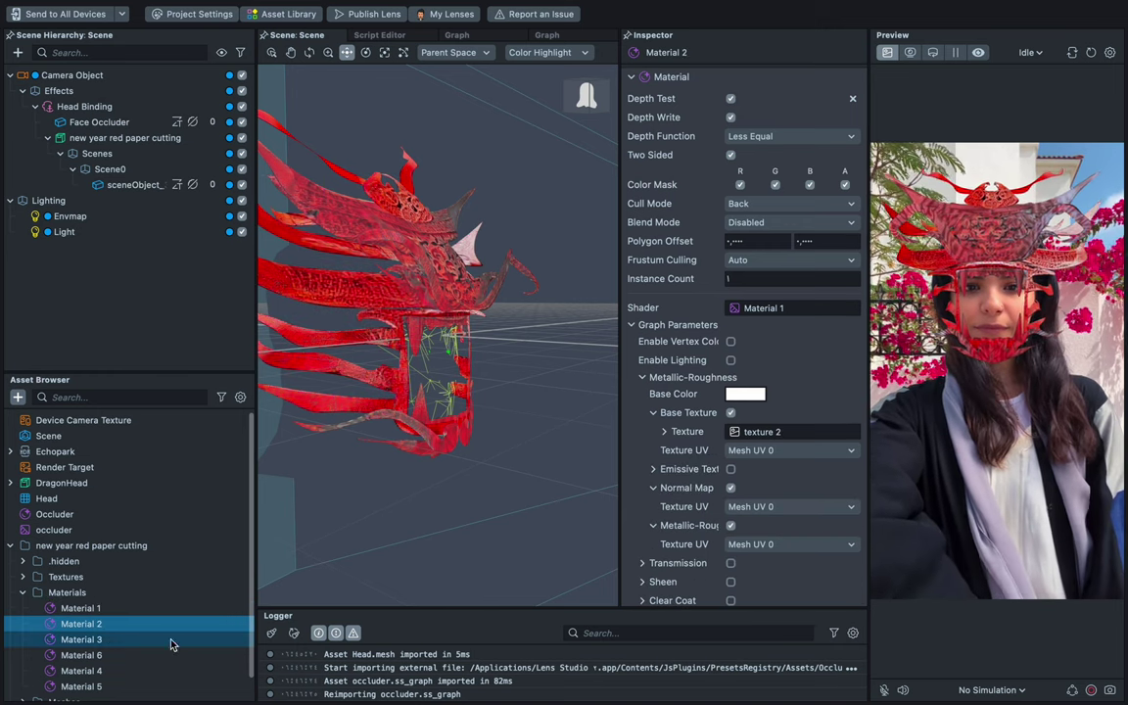
left_click(142, 639)
left_click(731, 361)
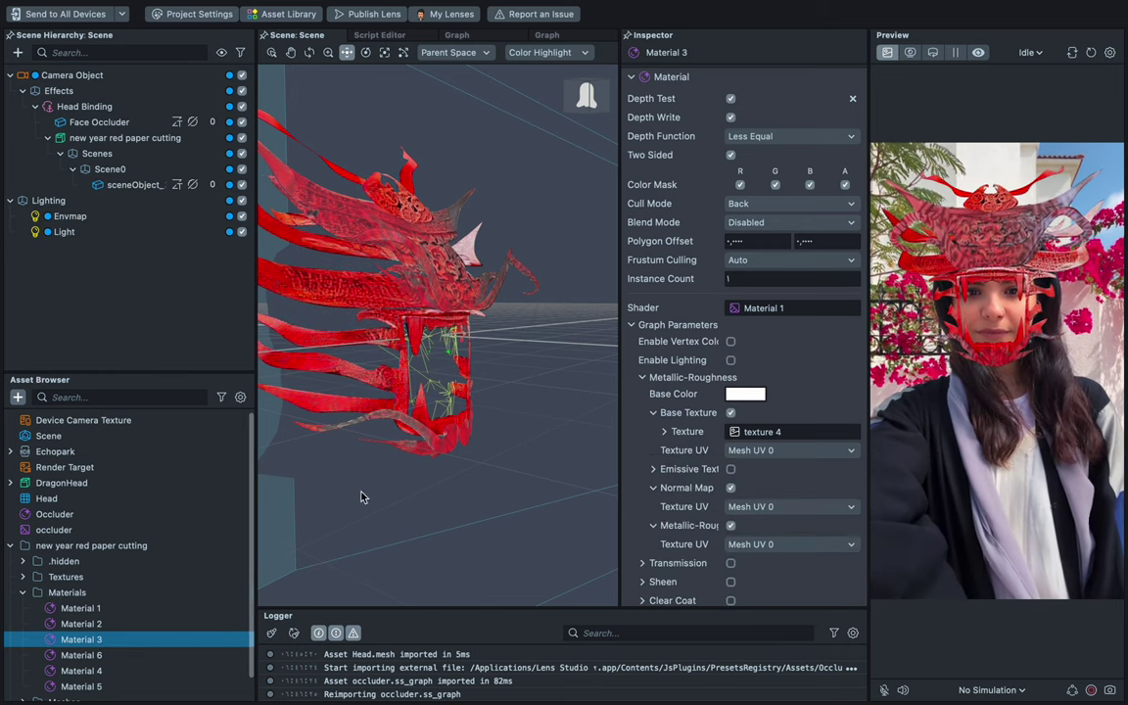
Disable lighting on Material 6, Material 4 and Material 5 of the new year red paper cutting asset.
scroll(188, 480, "down", 1)
left_click(109, 634)
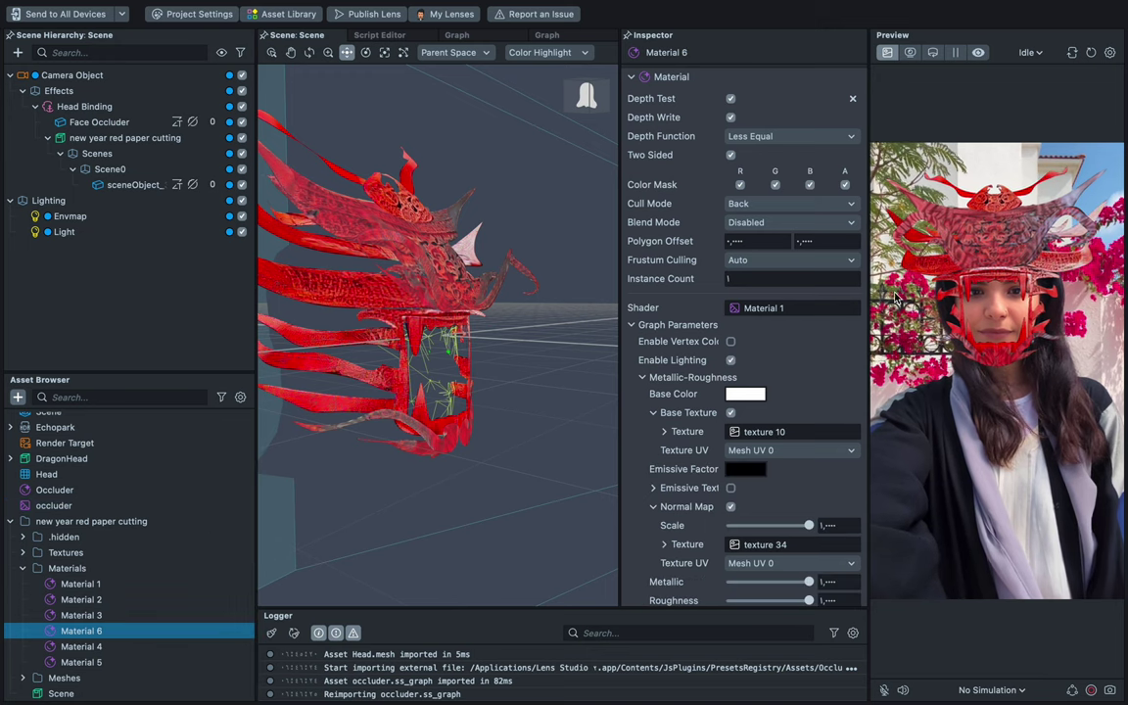
left_click(731, 362)
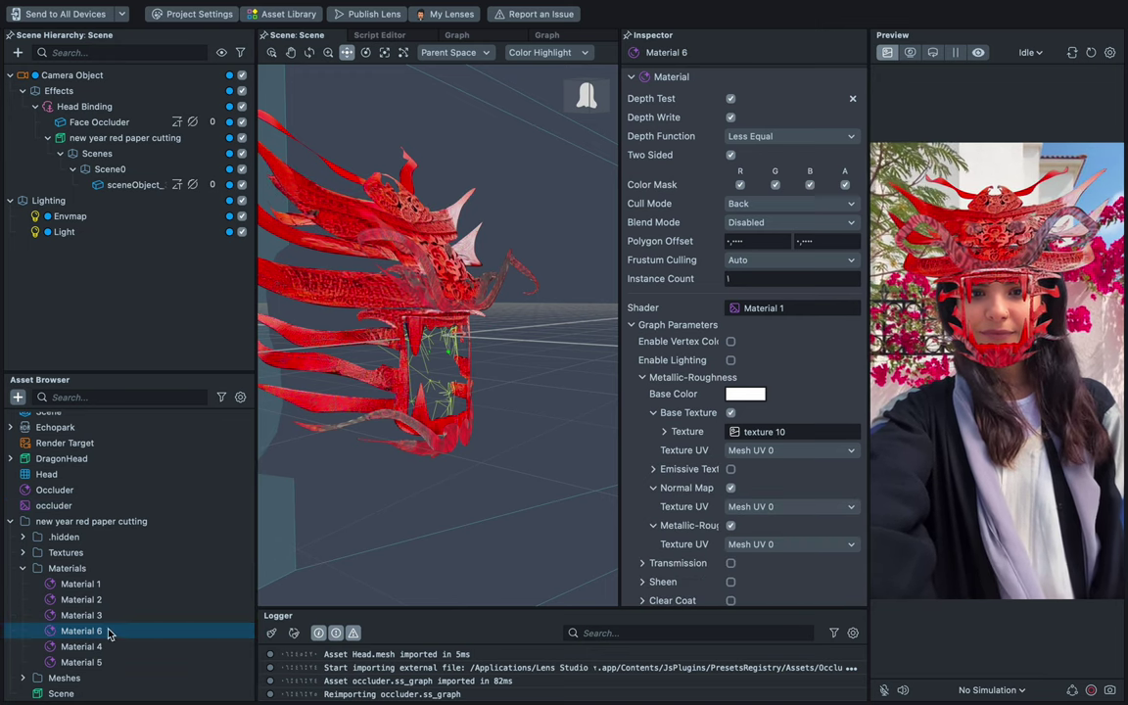
left_click(105, 646)
left_click(731, 360)
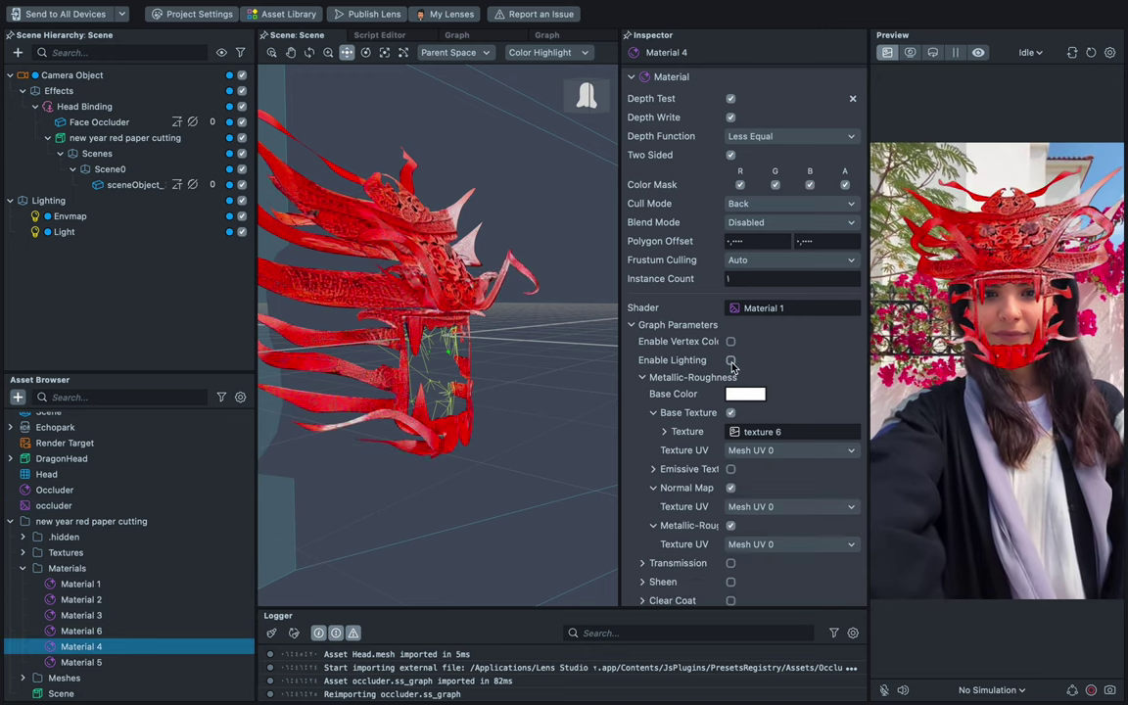
left_click(81, 661)
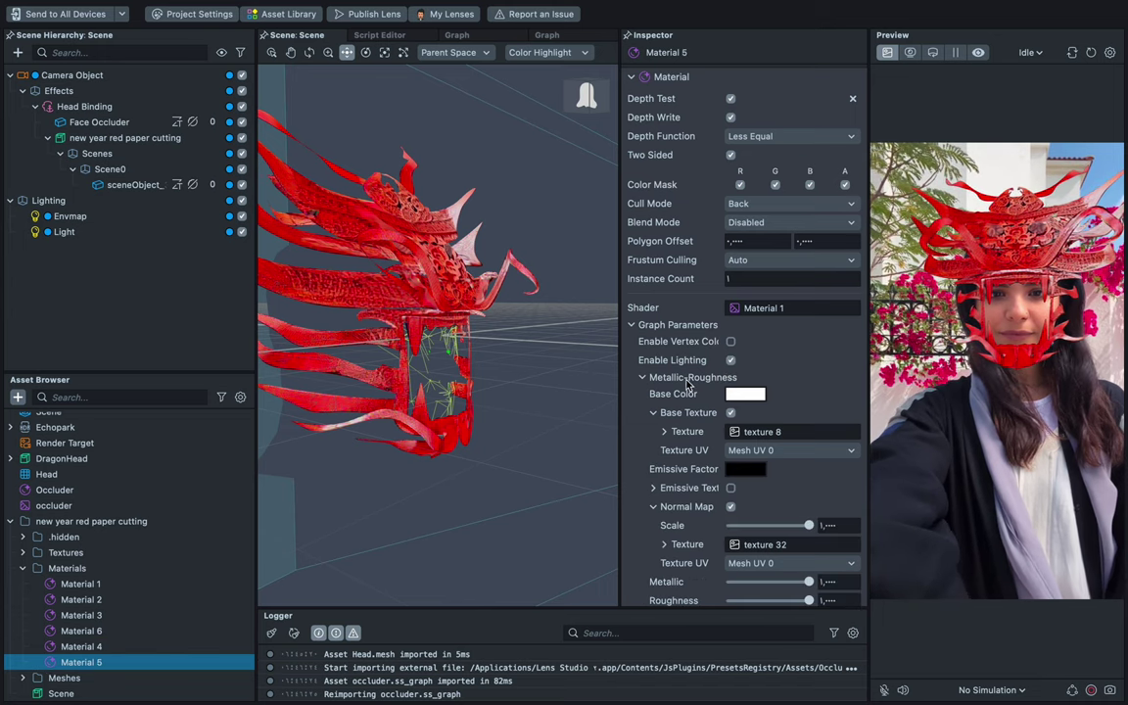
left_click(732, 360)
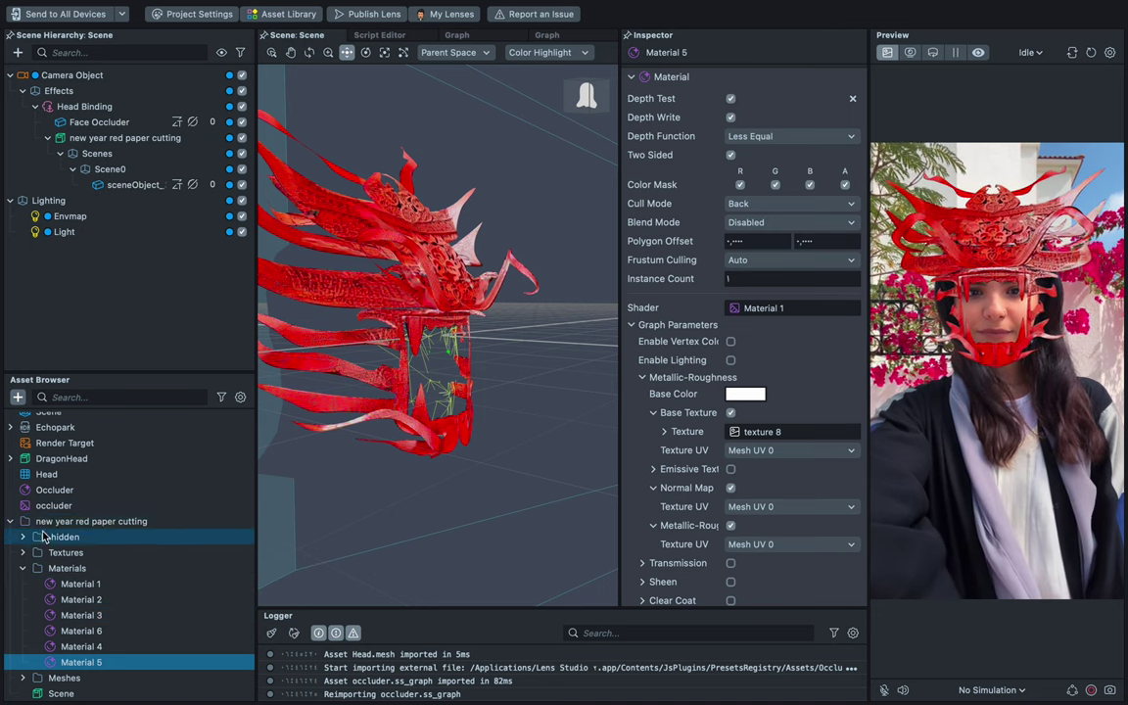
left_click_drag(147, 514, 135, 277)
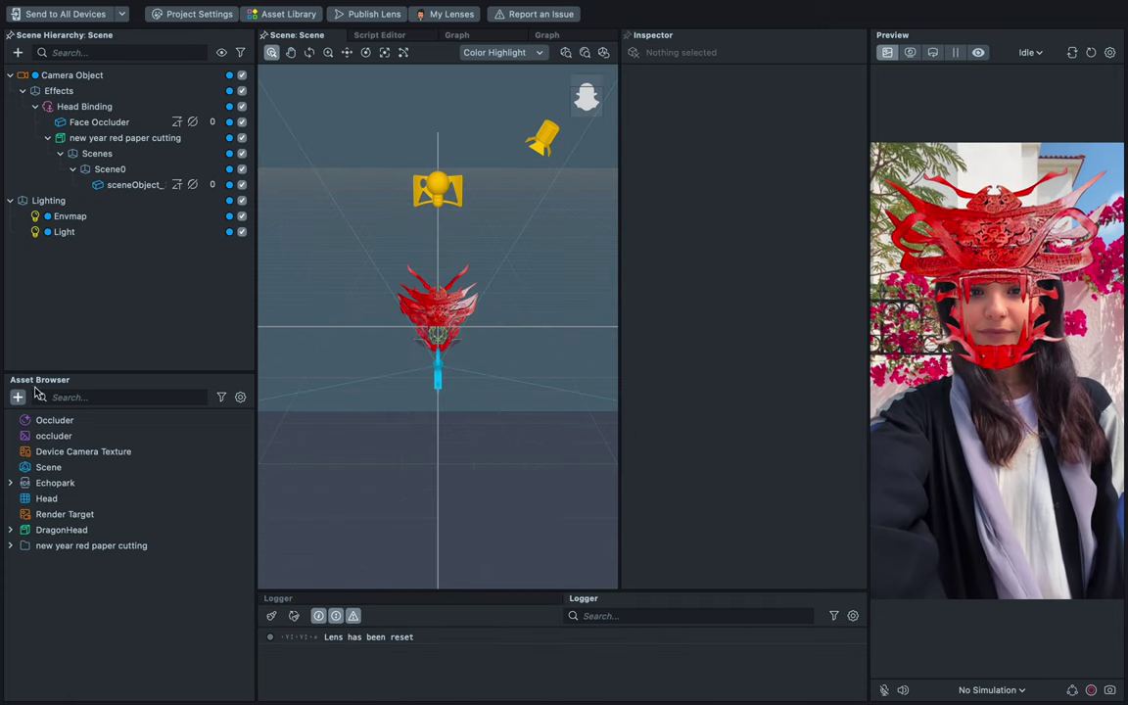
Start a new PBR Material Generation with DragonHead.glb from the project's Assets folder as the source model.
left_click(17, 397)
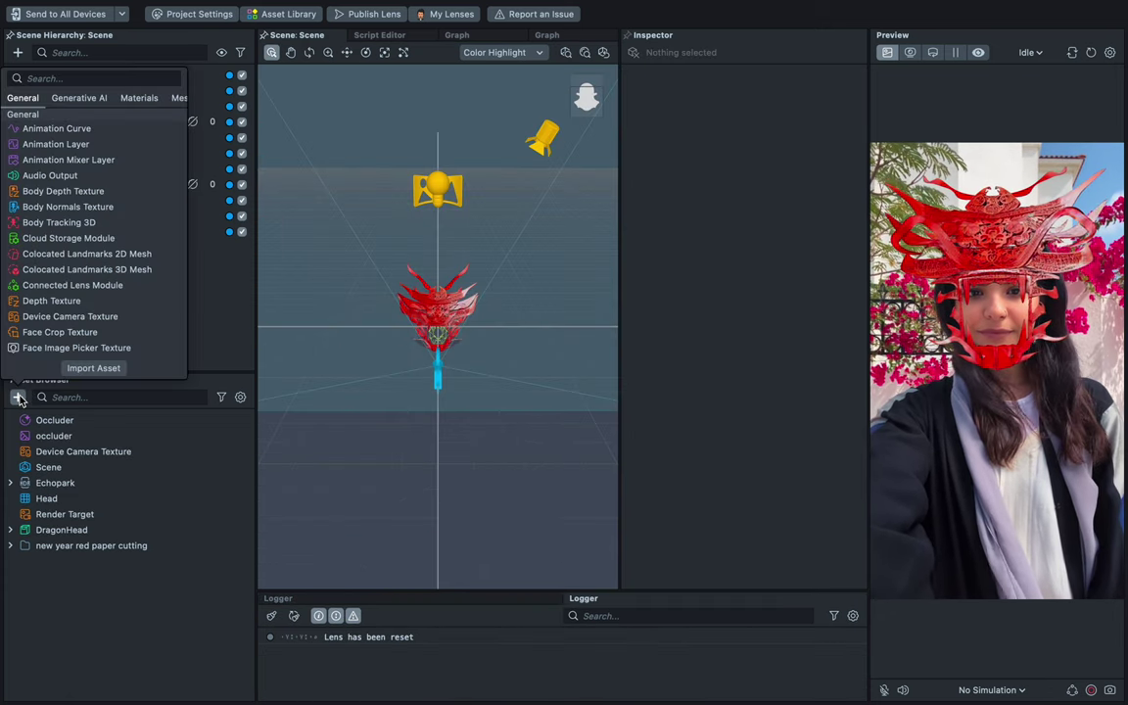
left_click(89, 98)
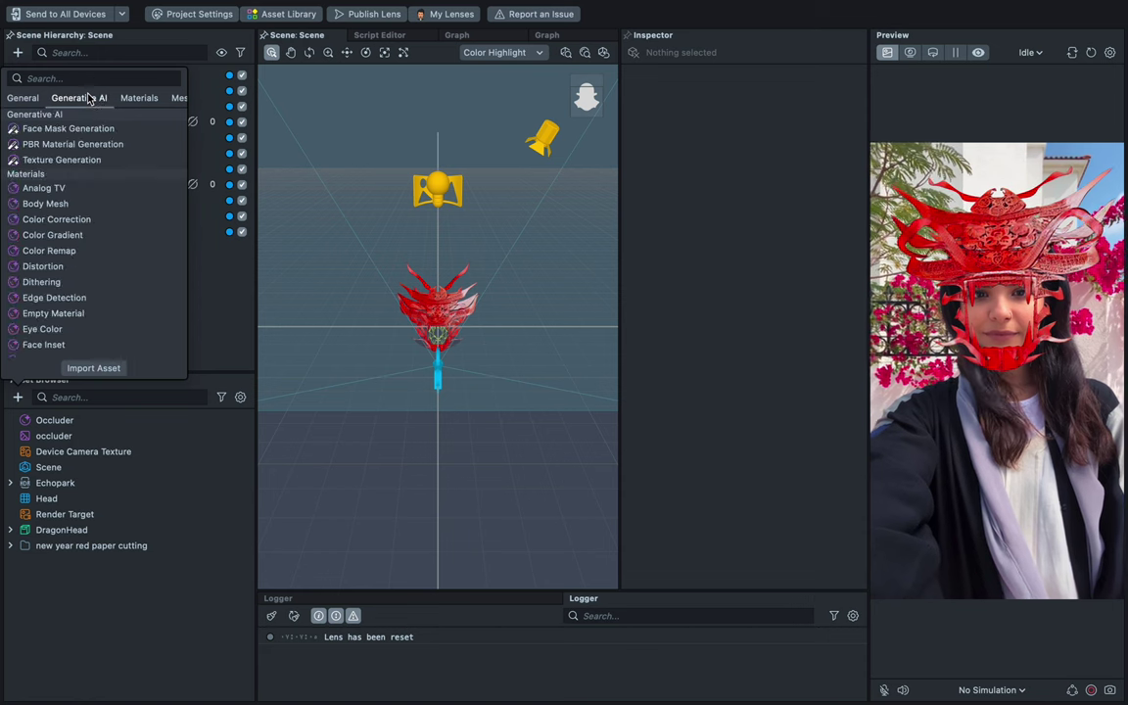
left_click(94, 144)
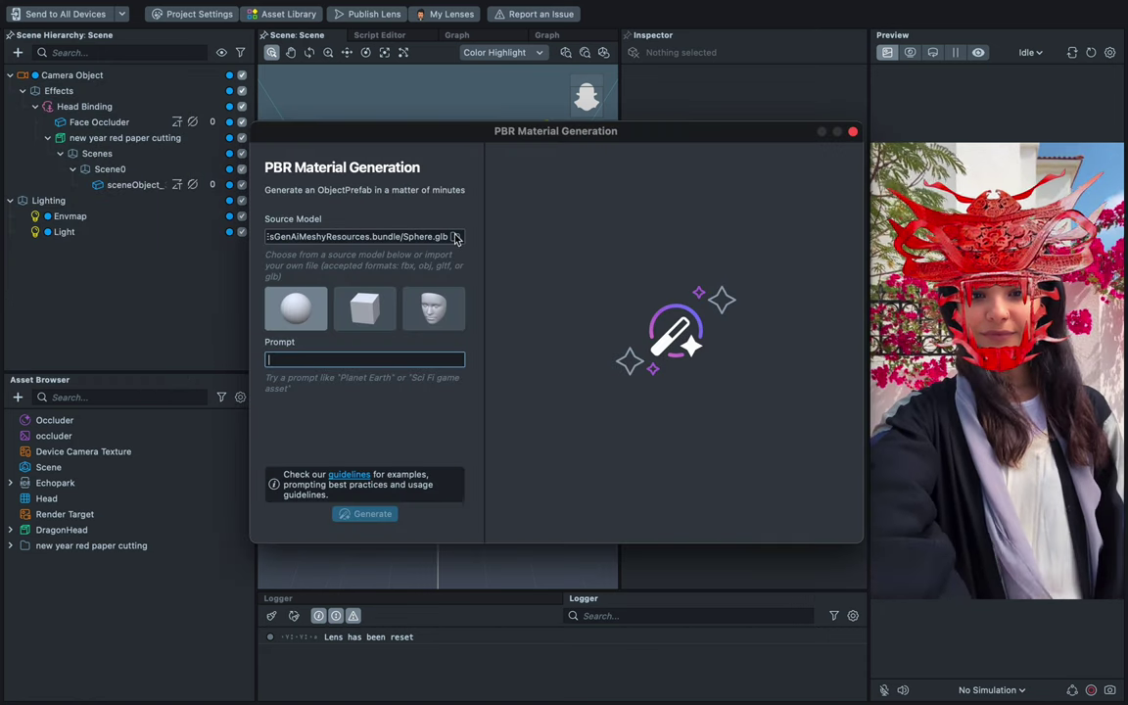
left_click(455, 237)
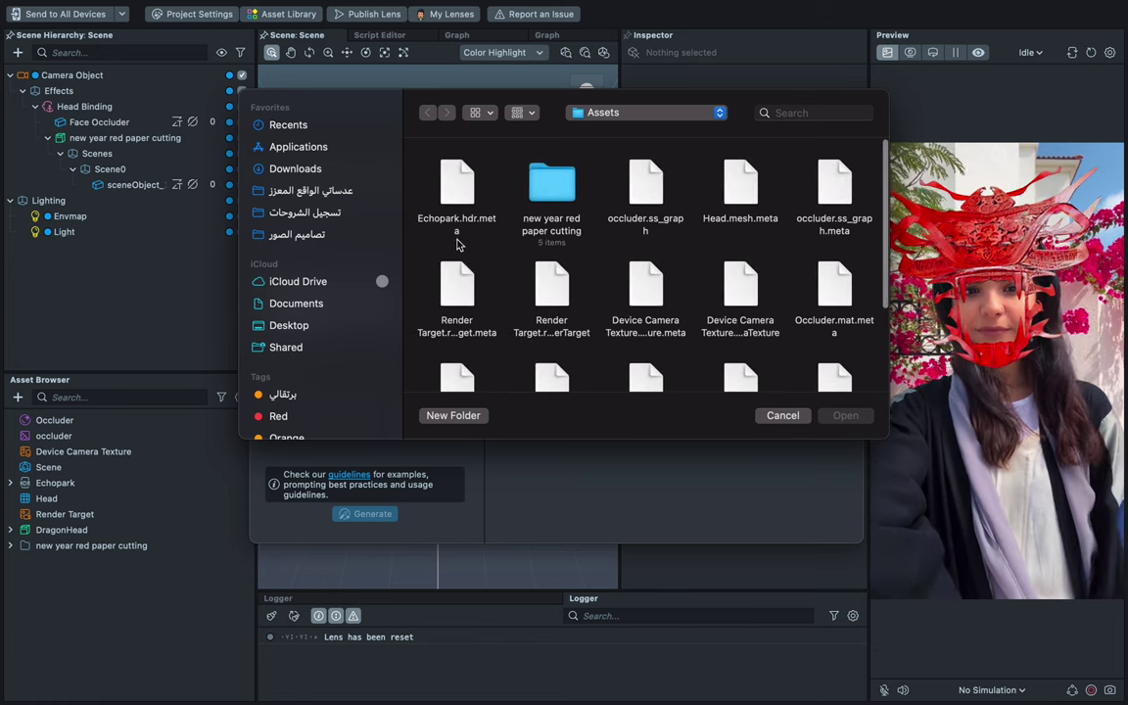
scroll(649, 300, "down", 3)
left_click(848, 319)
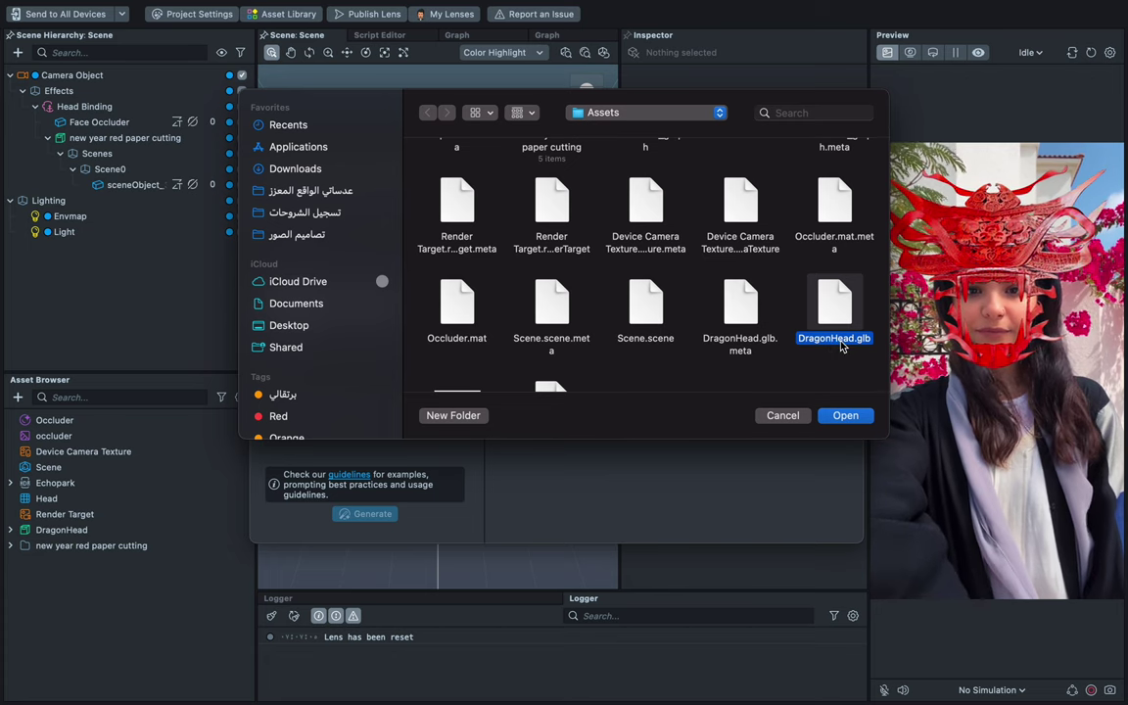
left_click(845, 415)
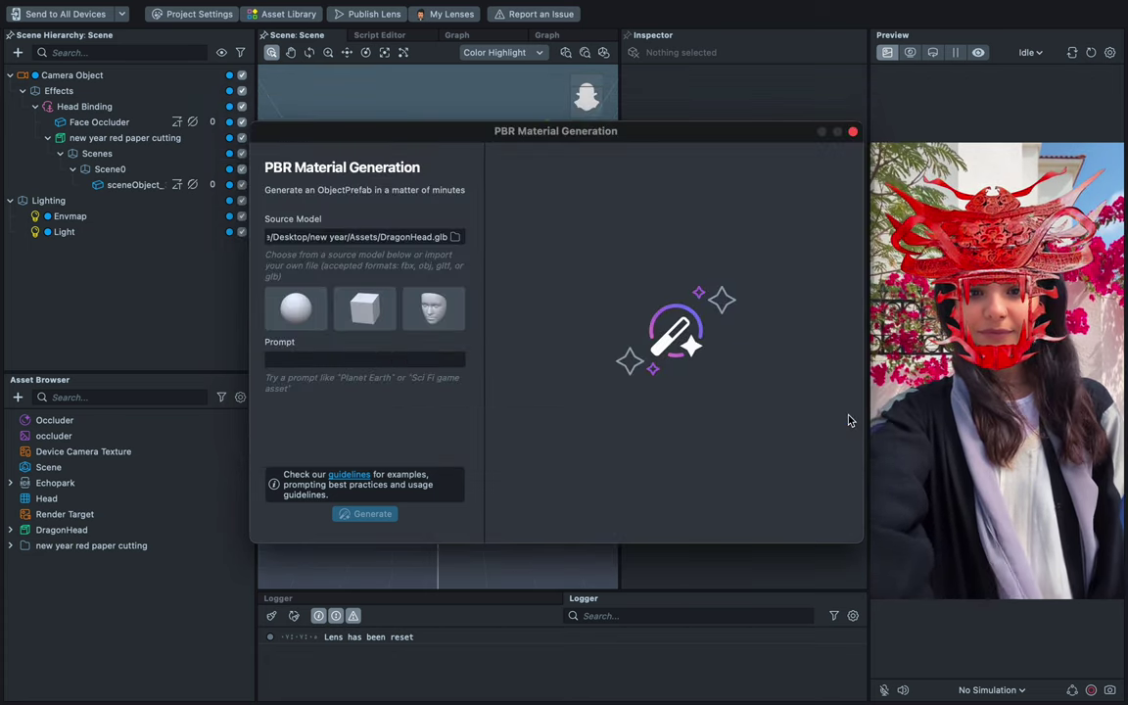
Generate a PBR material for the dragon head from the prompt "new year paper cutting" and import it into the project.
type("new")
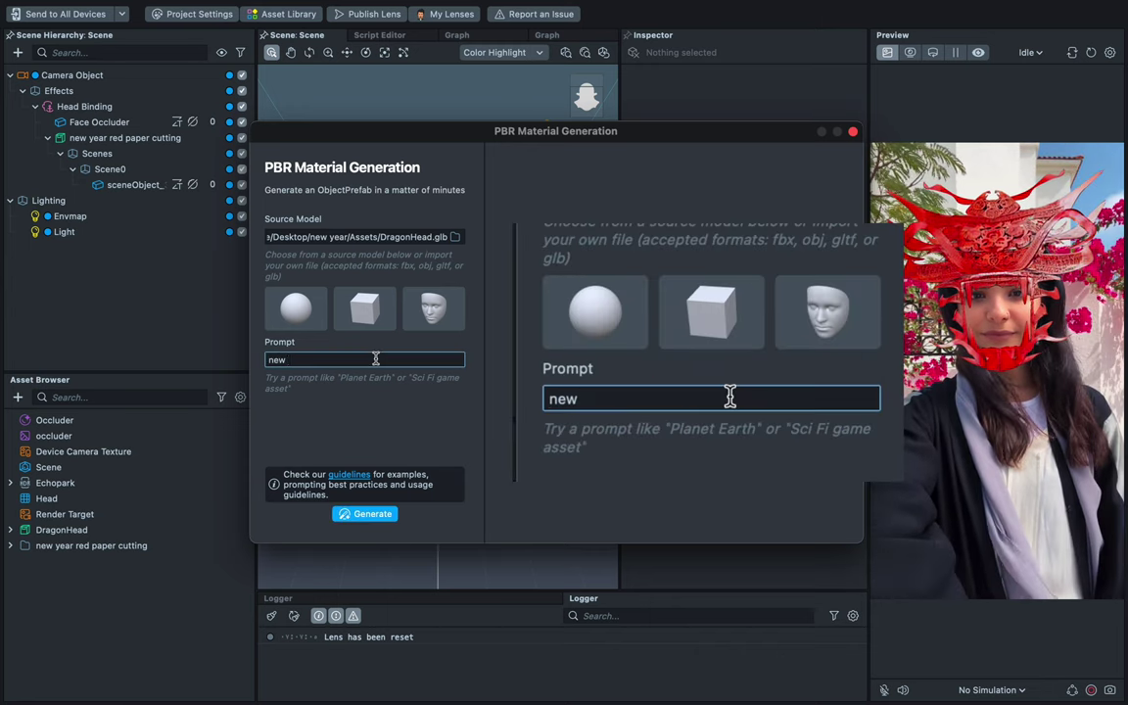
type(" year pa")
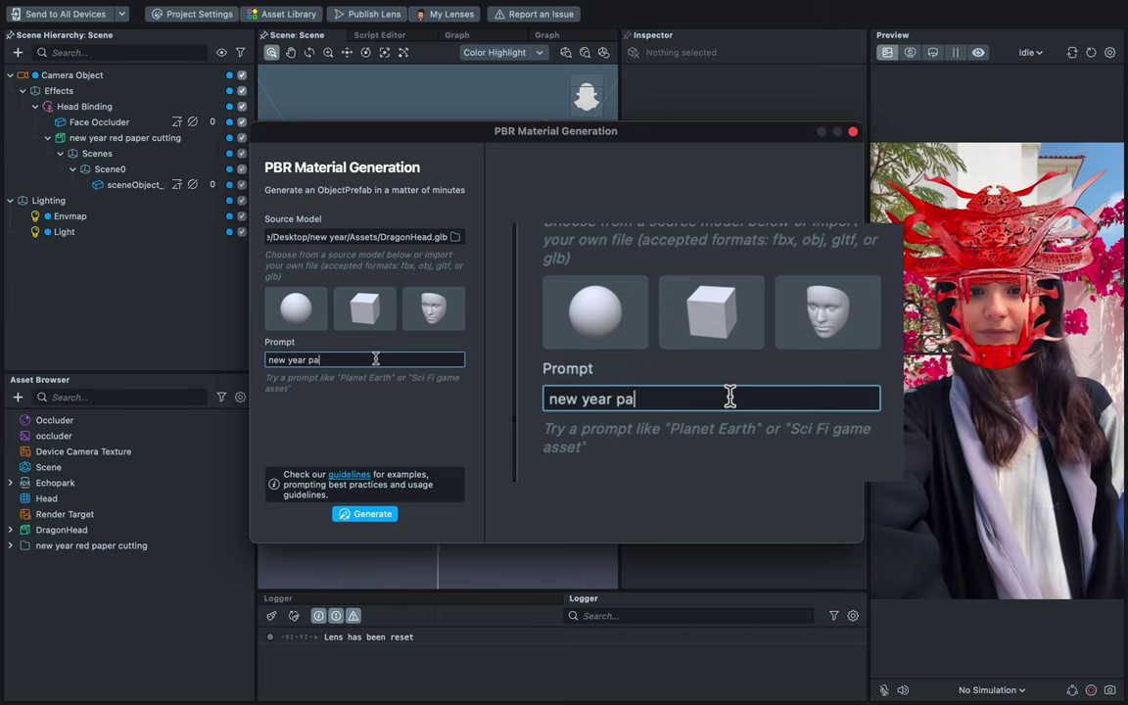
type("per cutting")
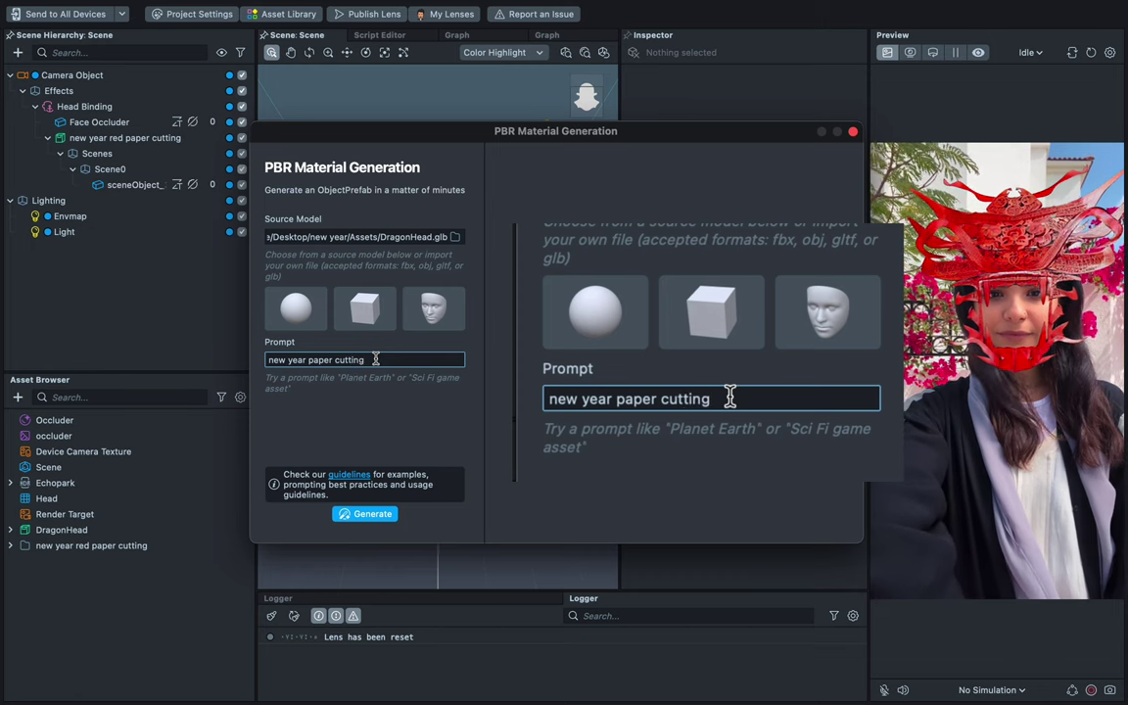
left_click(365, 513)
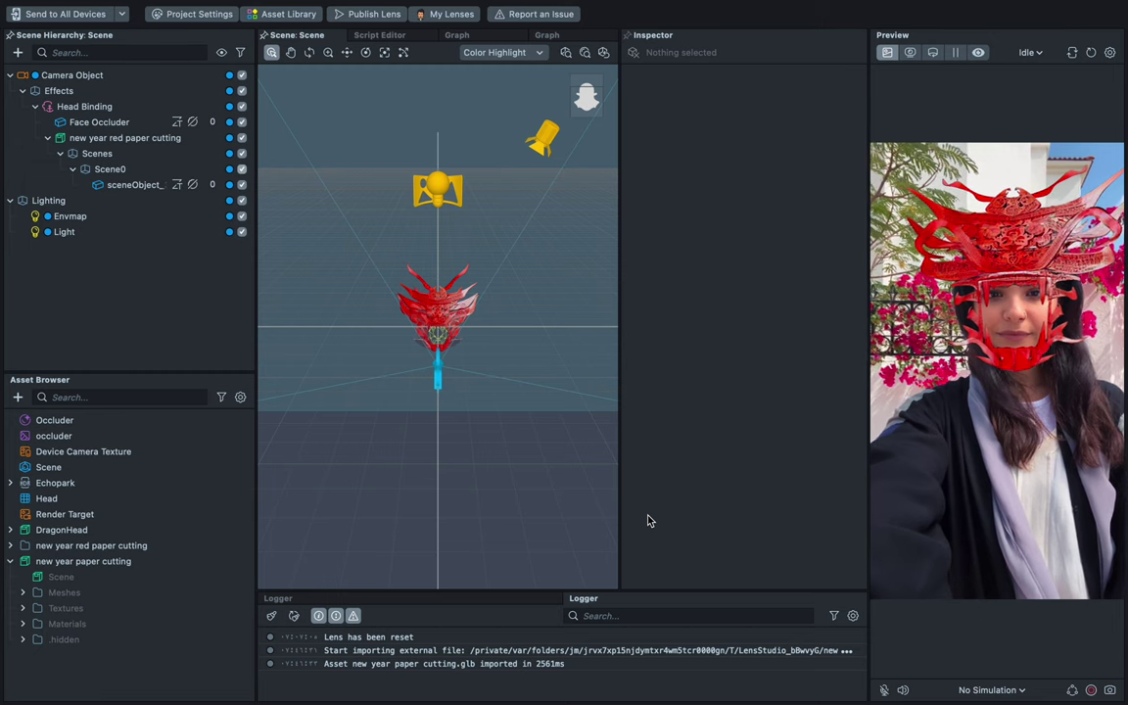
Unpack the new year paper cutting asset and show the contents of its Materials folder.
left_click(84, 562)
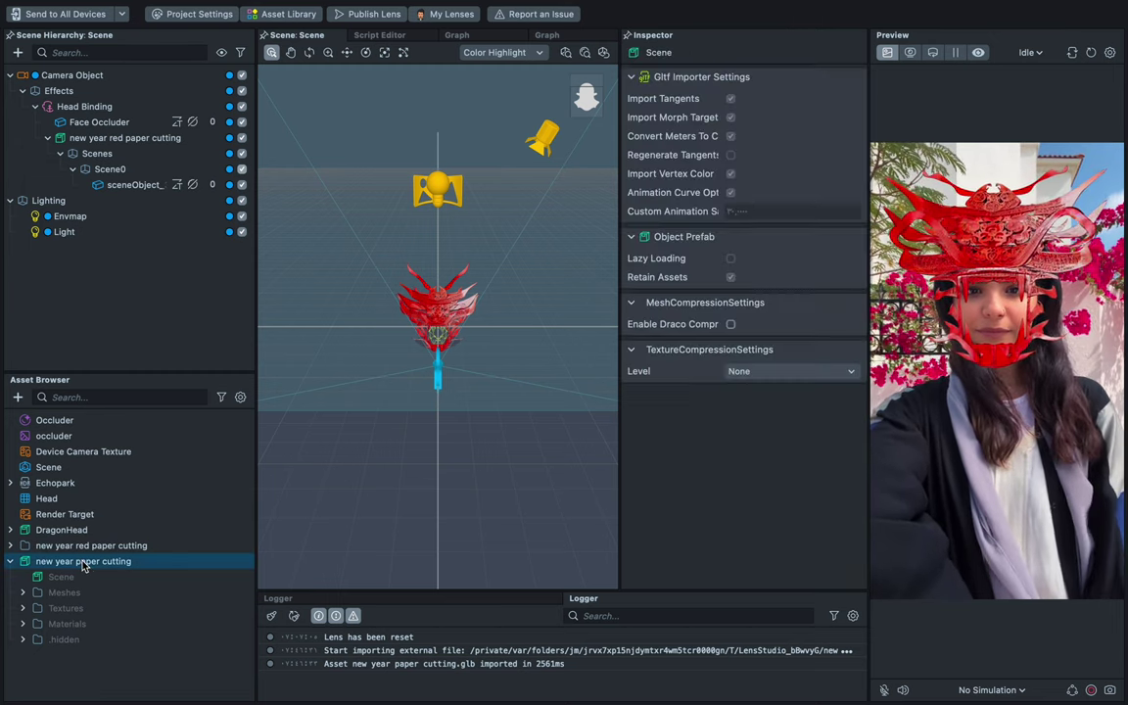
right_click(83, 563)
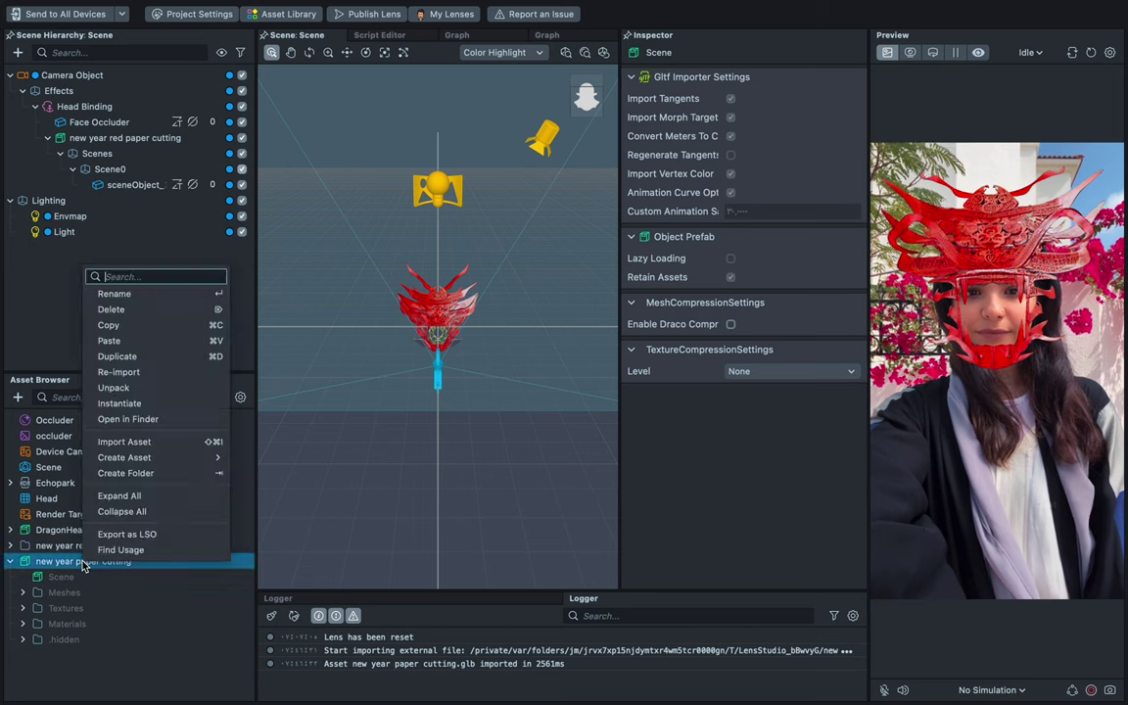
left_click(146, 389)
left_click(23, 608)
left_click(44, 624)
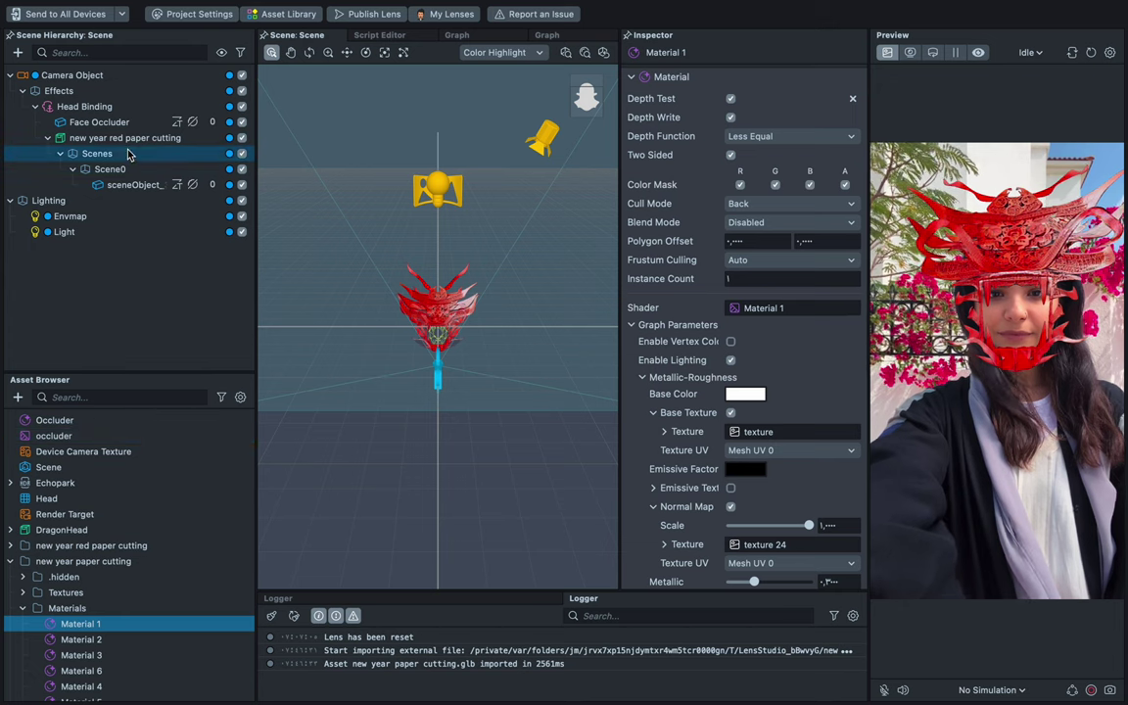
Assign Material 4 of the new year paper cutting asset to sceneObject_3's Mesh 4 visual and disable that material's lighting.
left_click(134, 185)
scroll(853, 457, "down", 3)
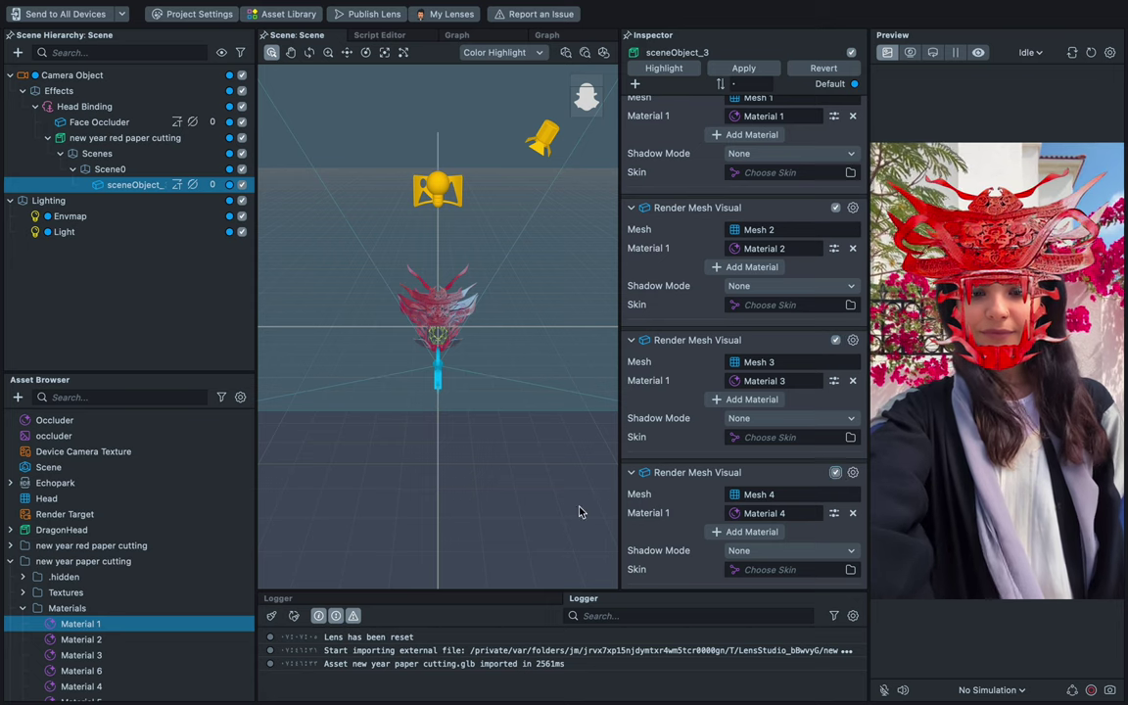
scroll(112, 626, "down", 2)
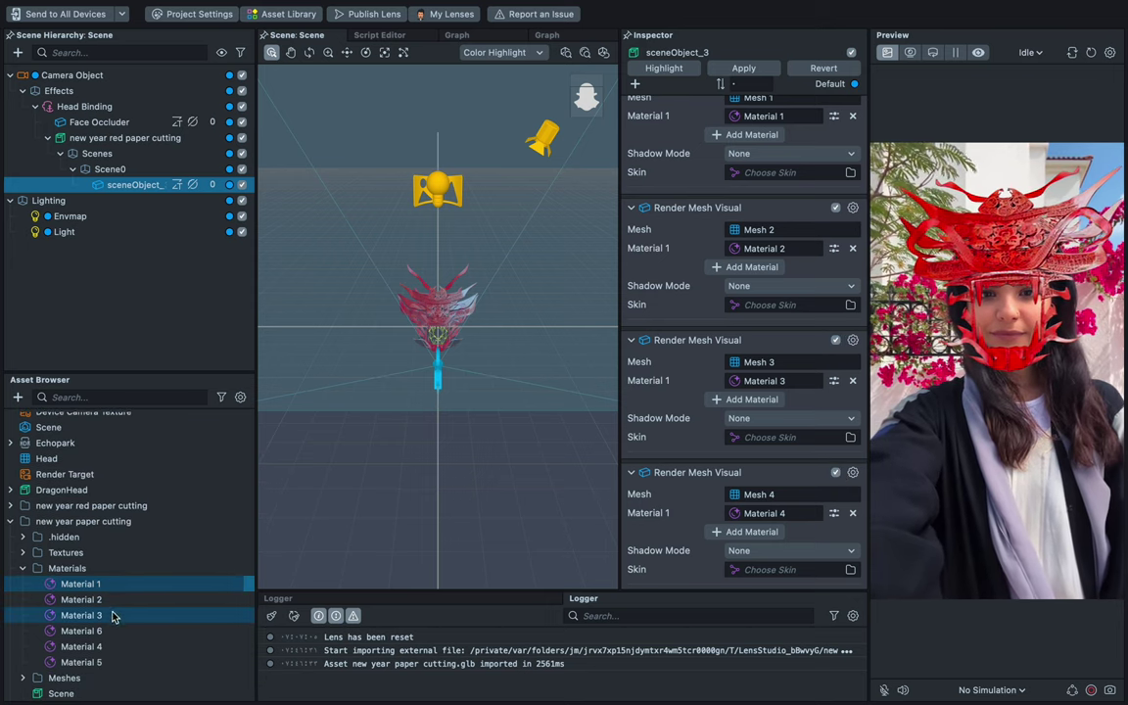
left_click(124, 633, "super")
left_click_drag(129, 645, 781, 519)
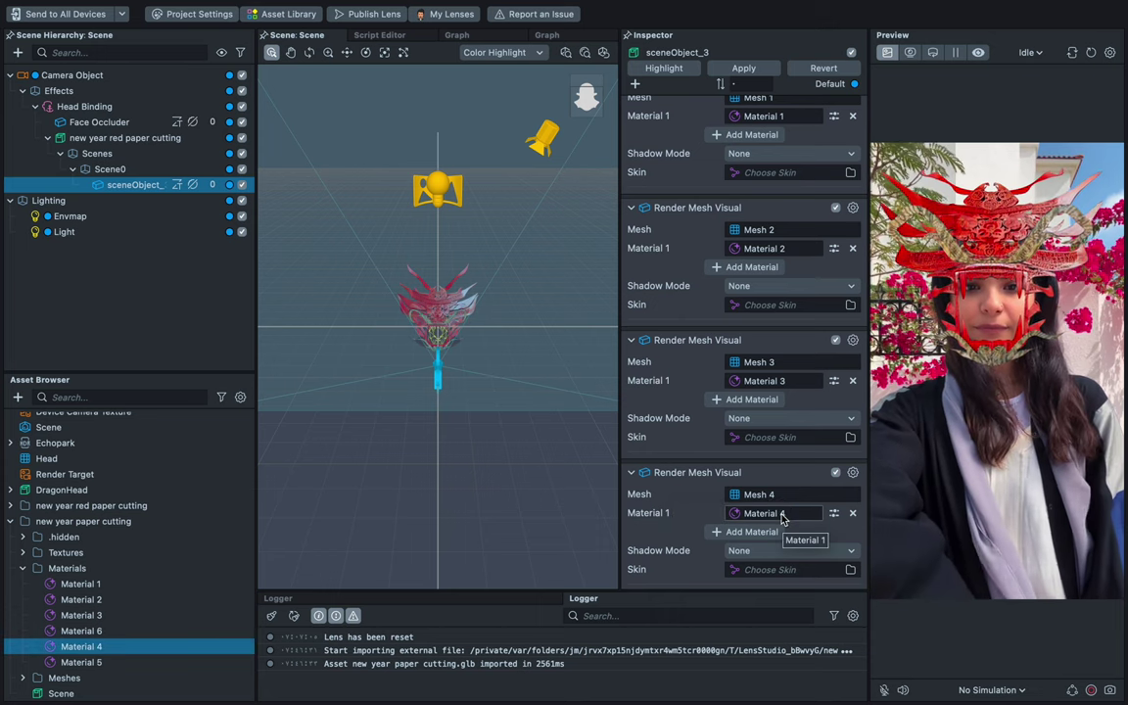
left_click(111, 646)
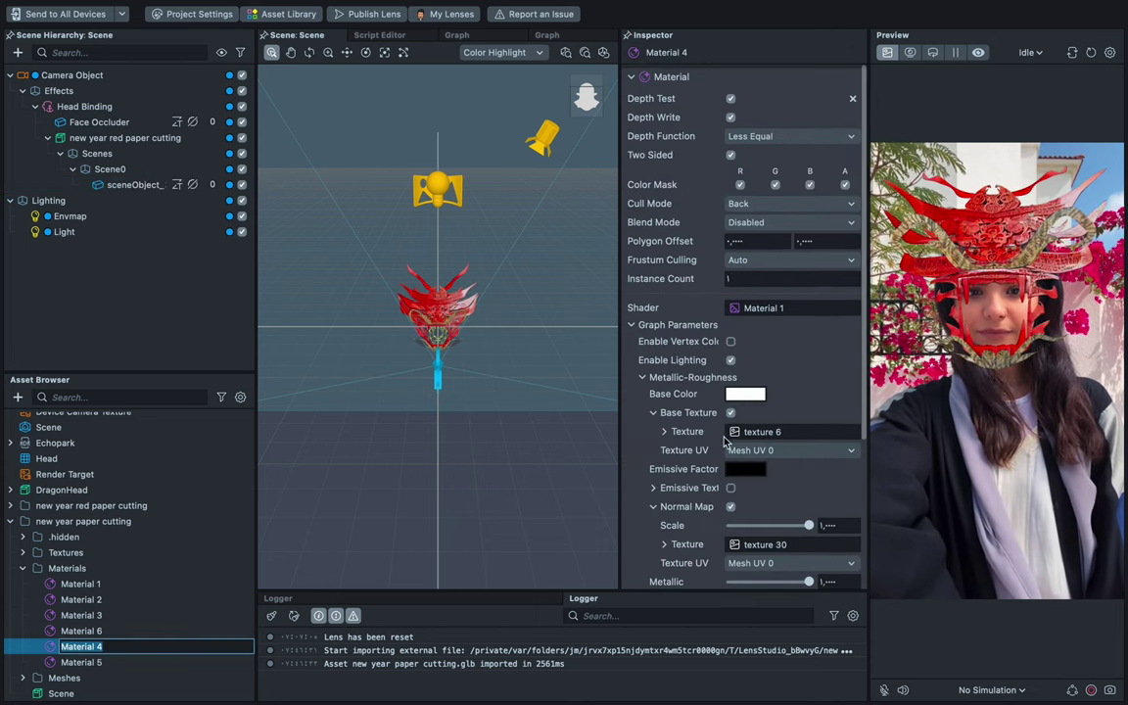
left_click(730, 361)
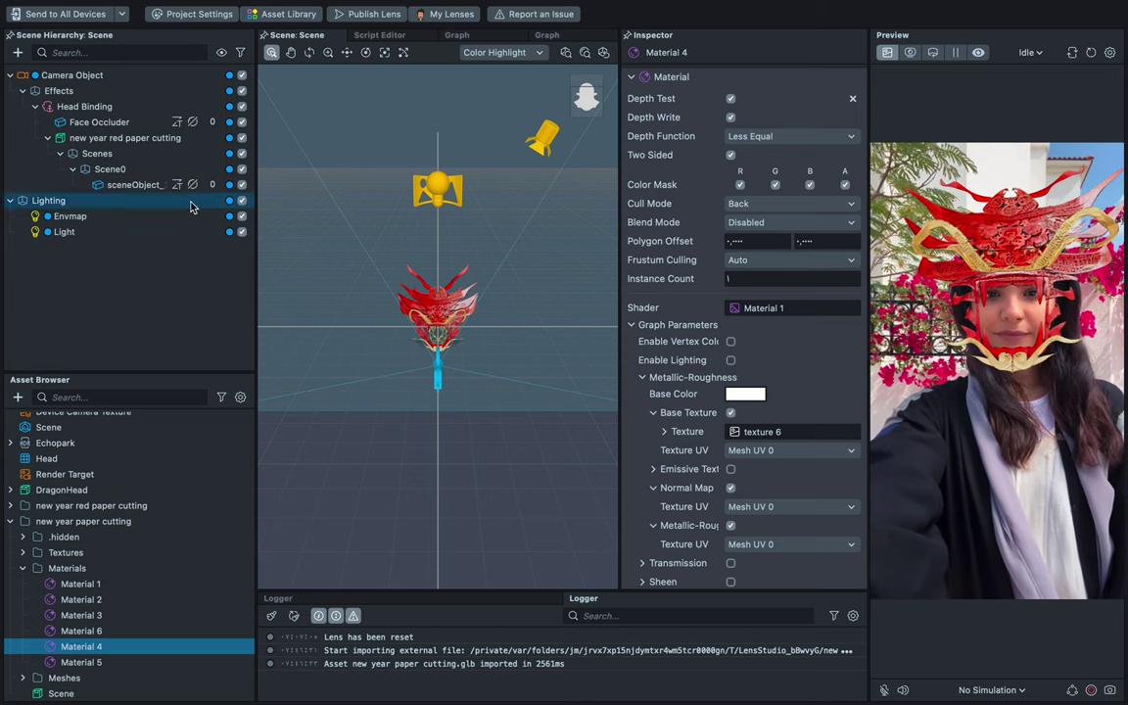
Assign Material 5 of the new year paper cutting asset to the Mesh 5 visual of sceneObject_3.
left_click(137, 184)
scroll(807, 483, "down", 5)
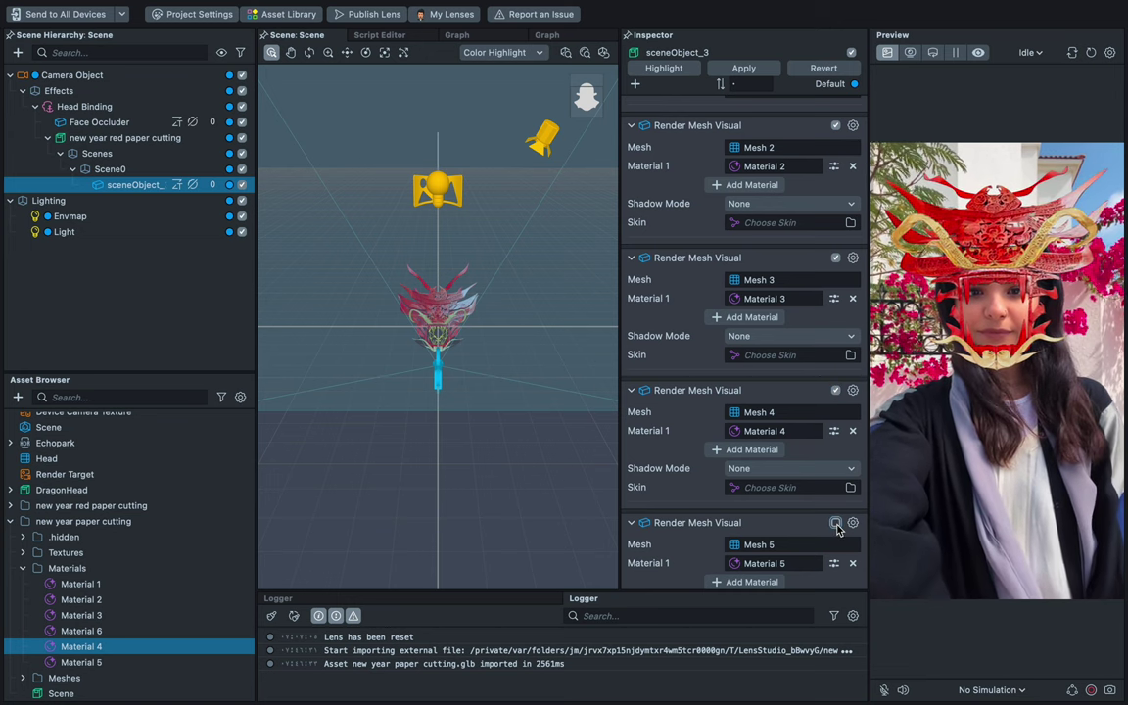
left_click_drag(108, 662, 794, 572)
Identify the Mesh 3 part by toggling its visibility, and assign Material 3 of the new year paper cutting asset to it.
scroll(799, 431, "up", 4)
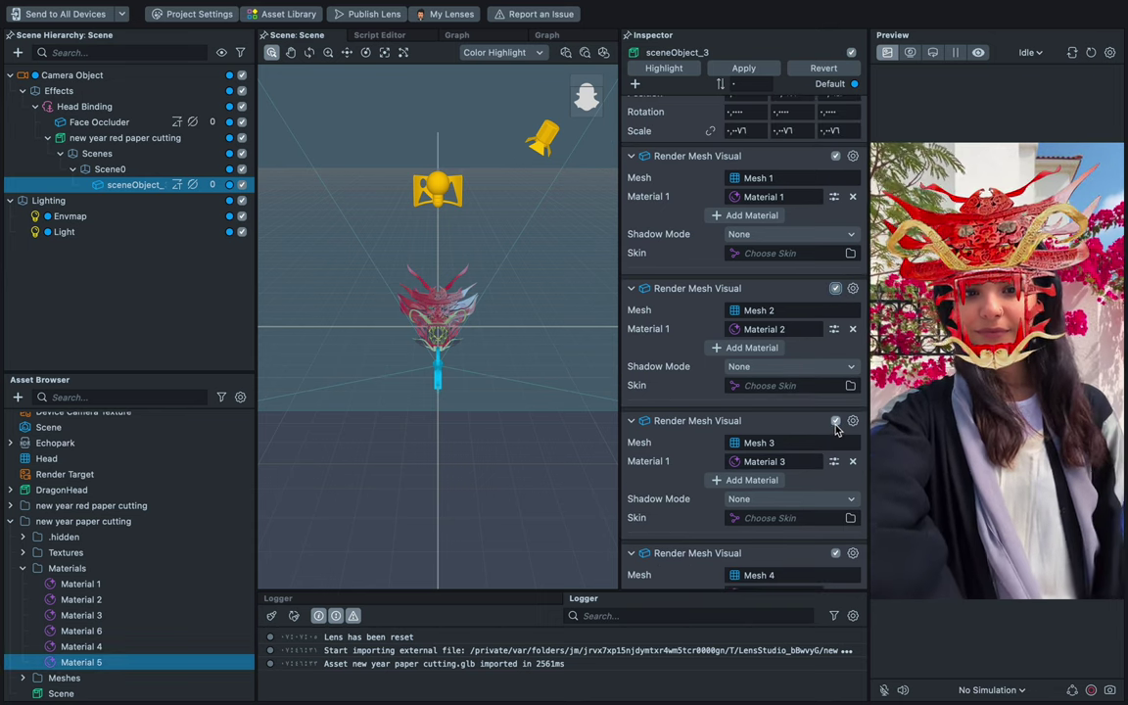
left_click(836, 421)
left_click(835, 421)
scroll(837, 428, "up", 1)
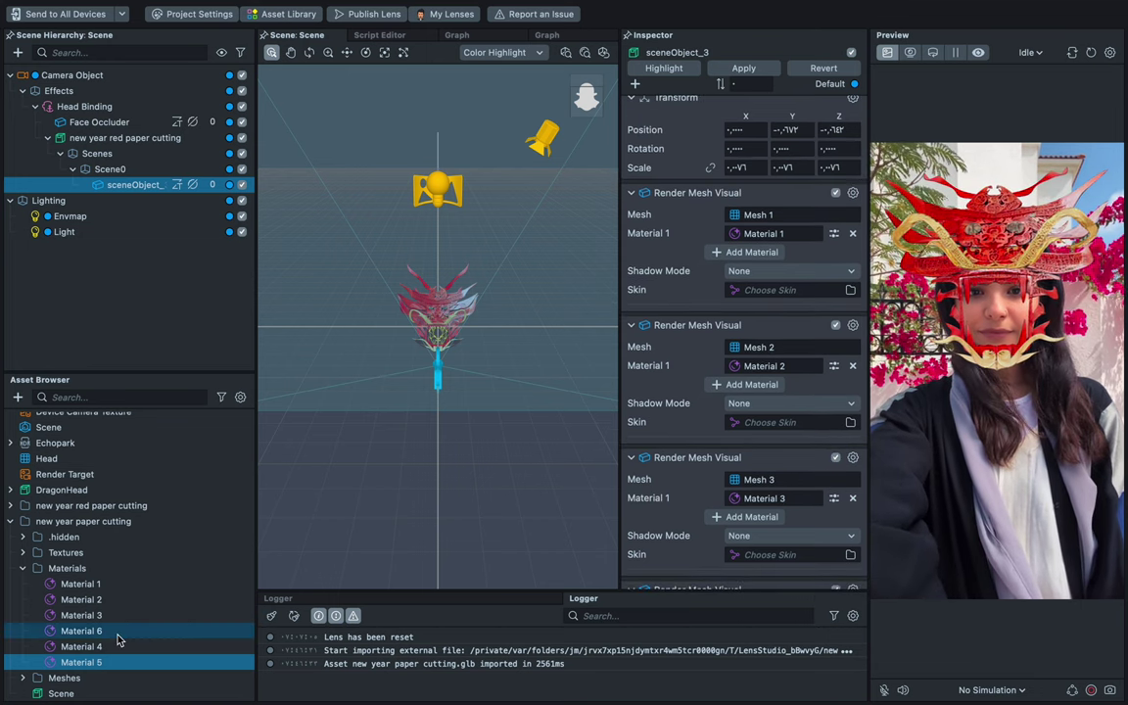
left_click_drag(81, 615, 789, 509)
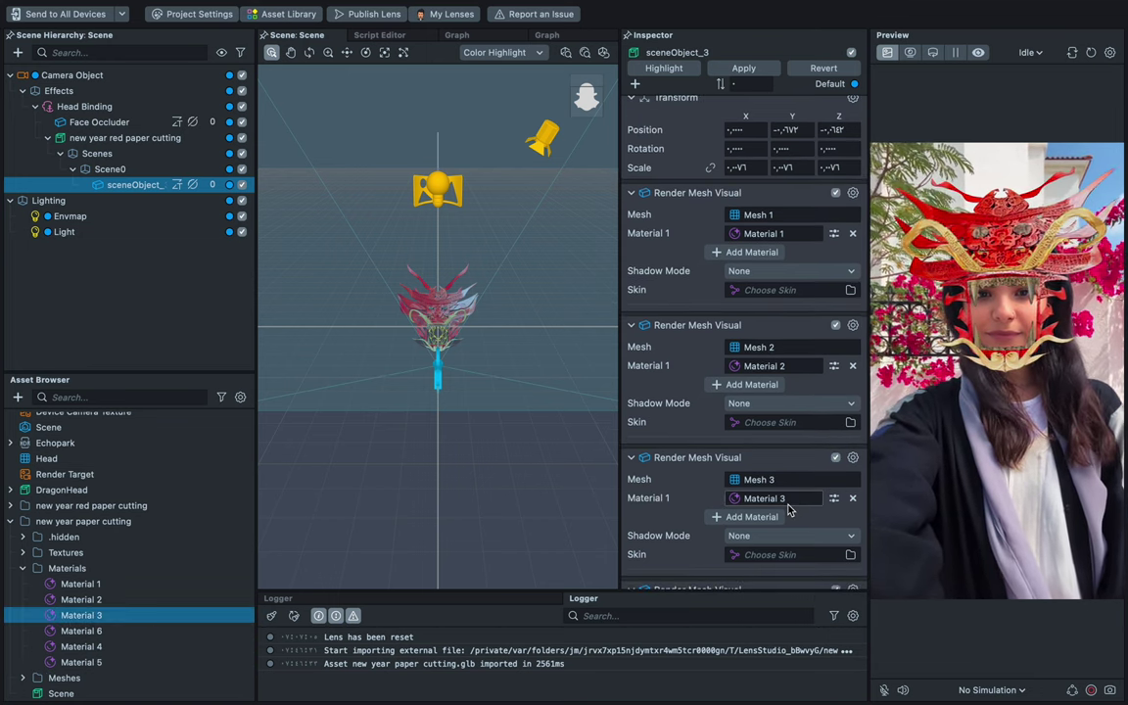
Assign Material 1 of the new year paper cutting asset to the Mesh 1 visual of sceneObject_3 and disable that material's lighting.
scroll(801, 436, "up", 1)
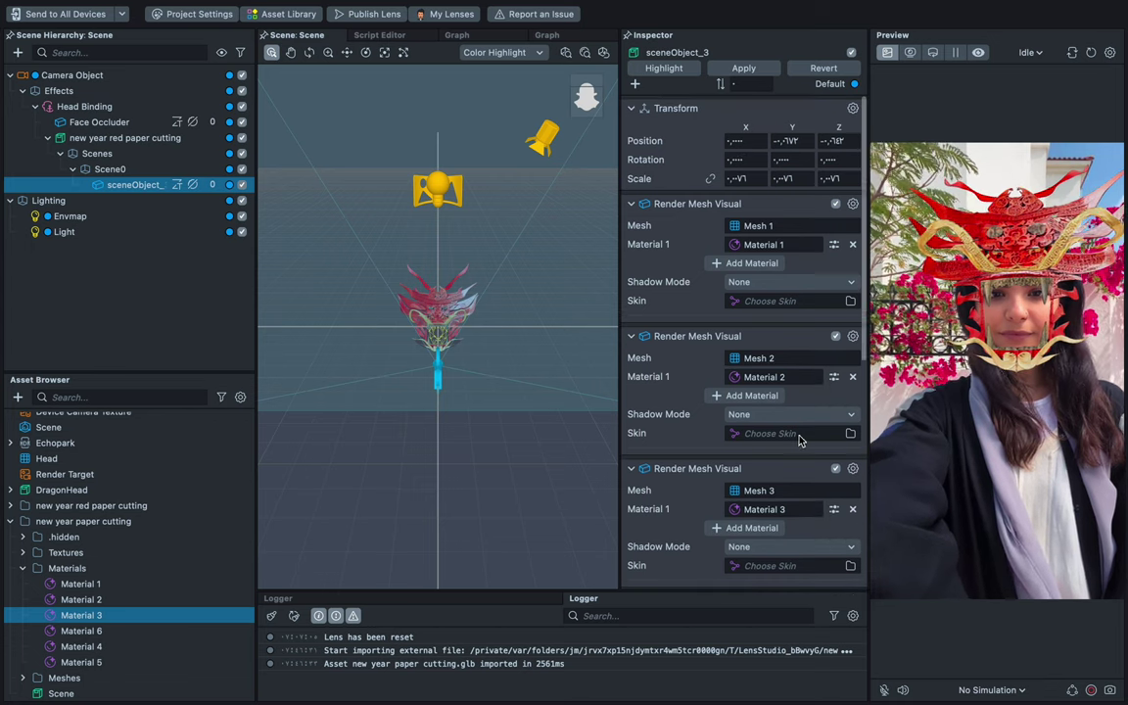
left_click(835, 337)
left_click(835, 337)
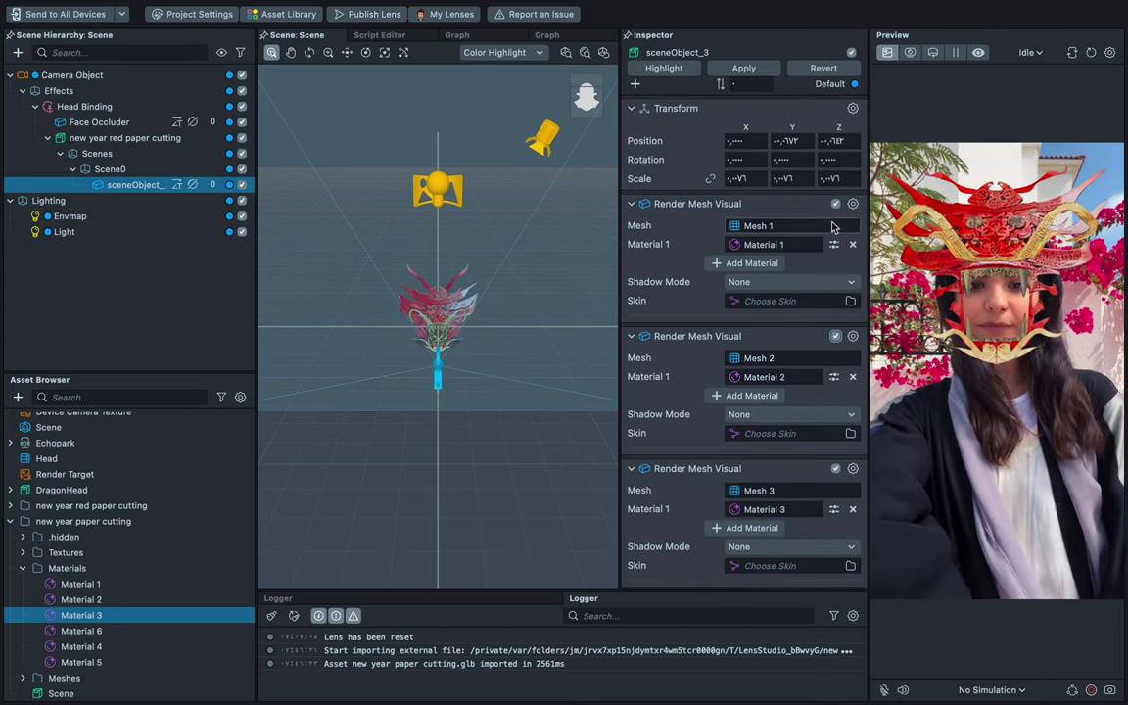
left_click_drag(80, 583, 798, 252)
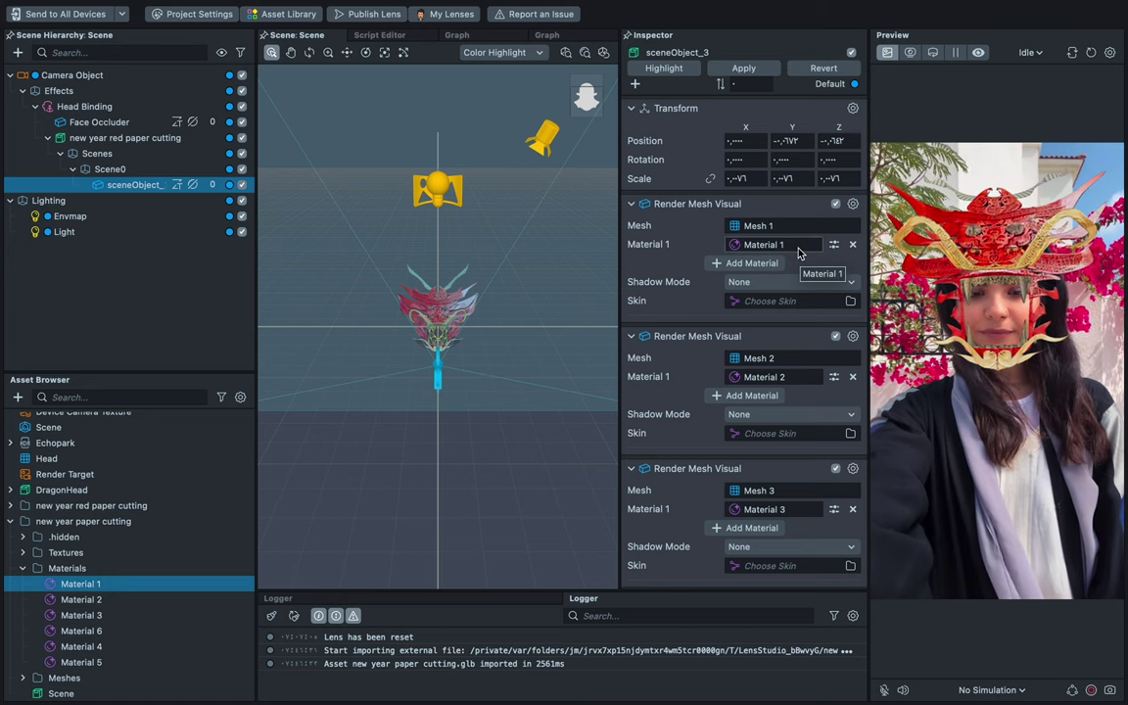
key("Return")
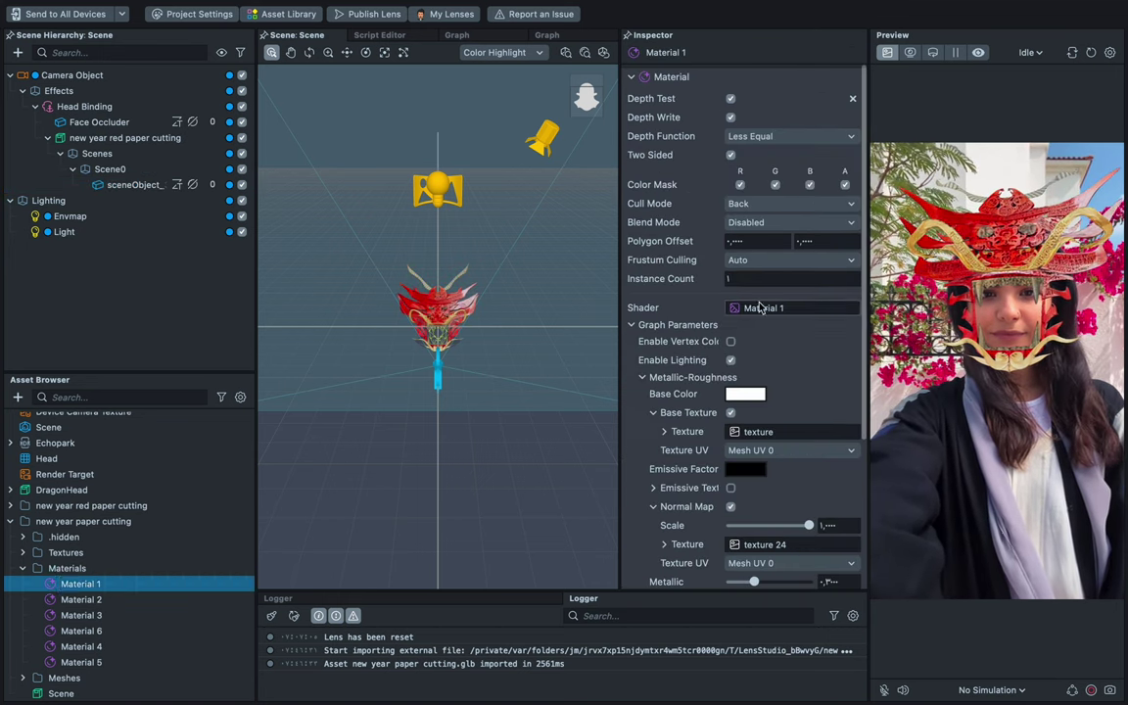
left_click(731, 360)
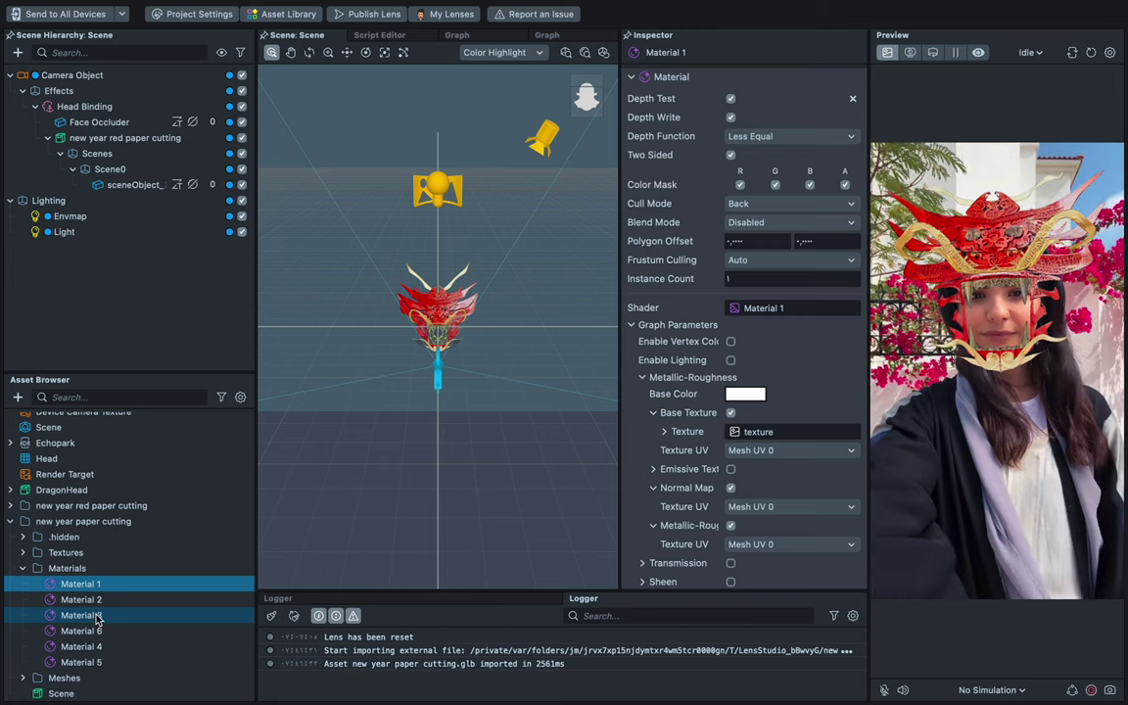
Disable lighting on Material 6 and Material 5 of the new year paper cutting asset.
left_click(82, 615)
left_click(98, 631)
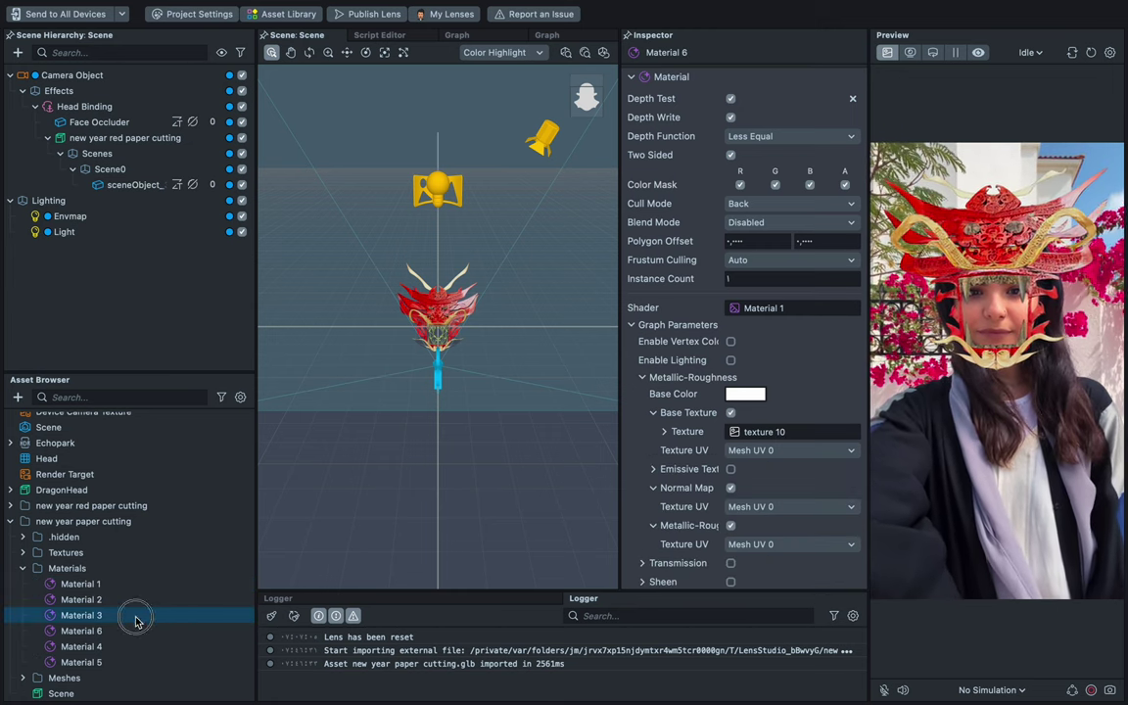
left_click(138, 613)
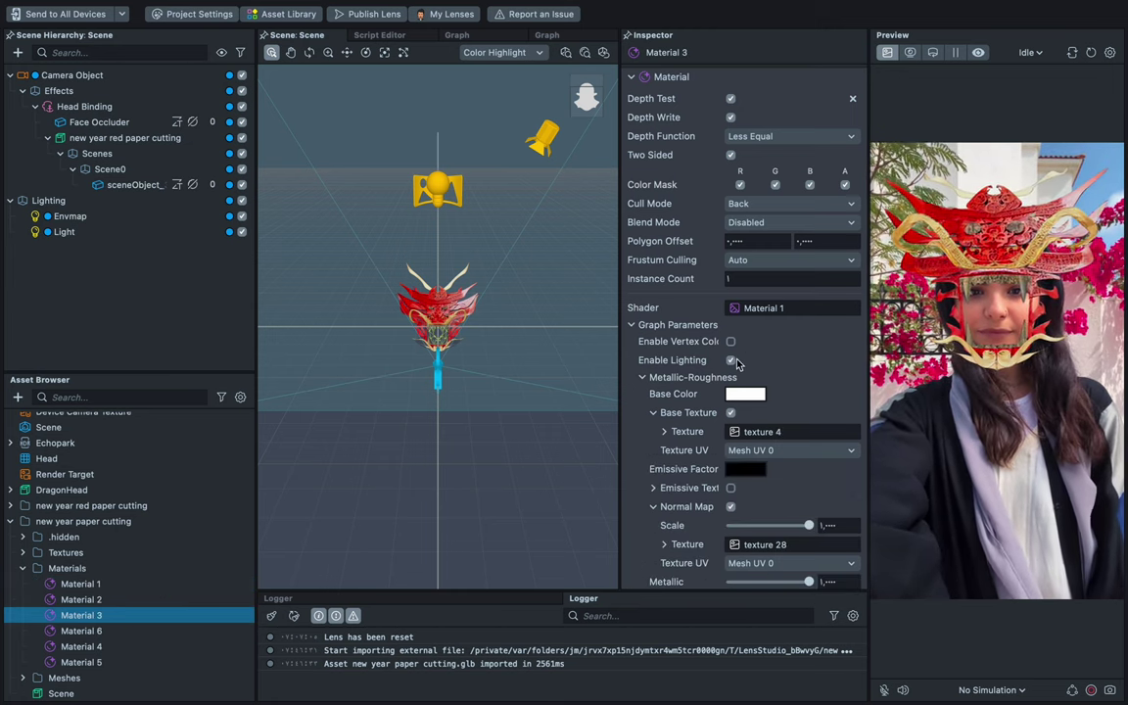
left_click(105, 647)
left_click(98, 662)
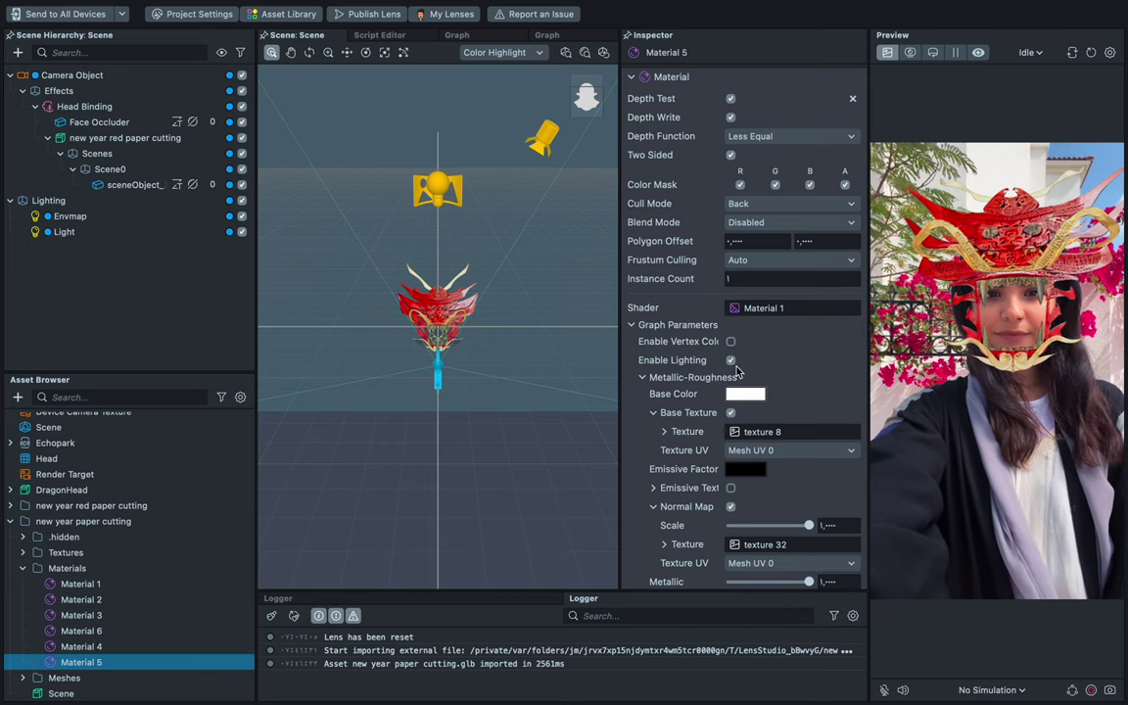
left_click(731, 360)
Disable lighting on Material 3 and Material 2 of the new year paper cutting asset.
left_click(113, 633)
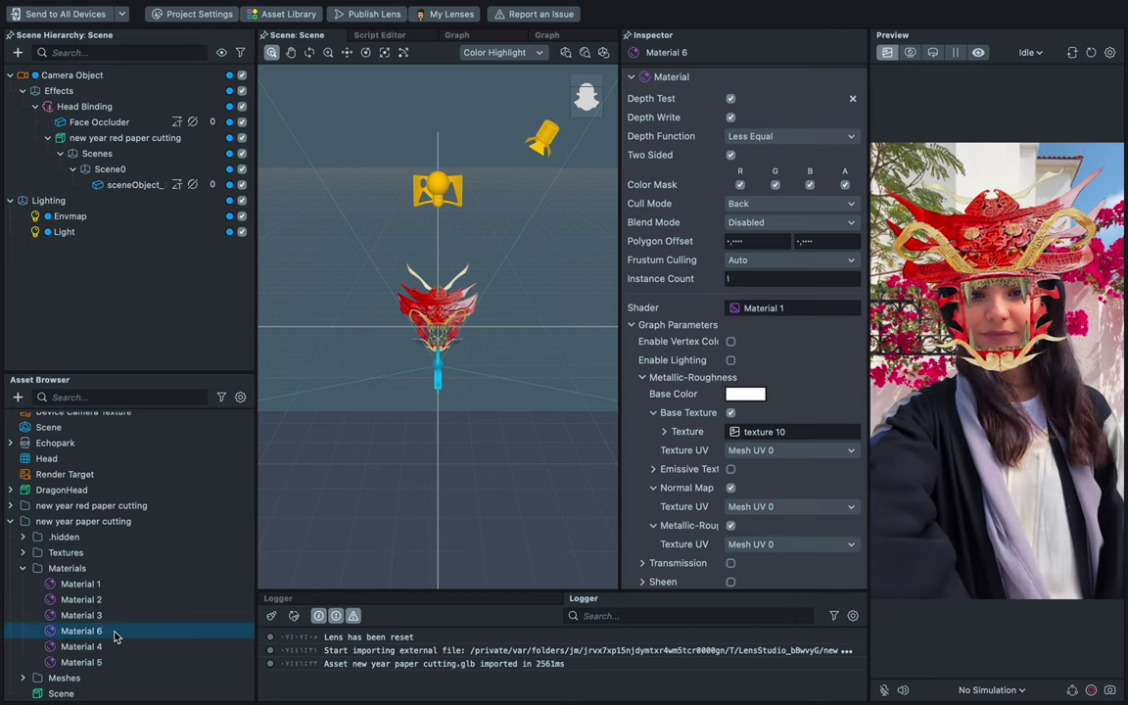
left_click(112, 617)
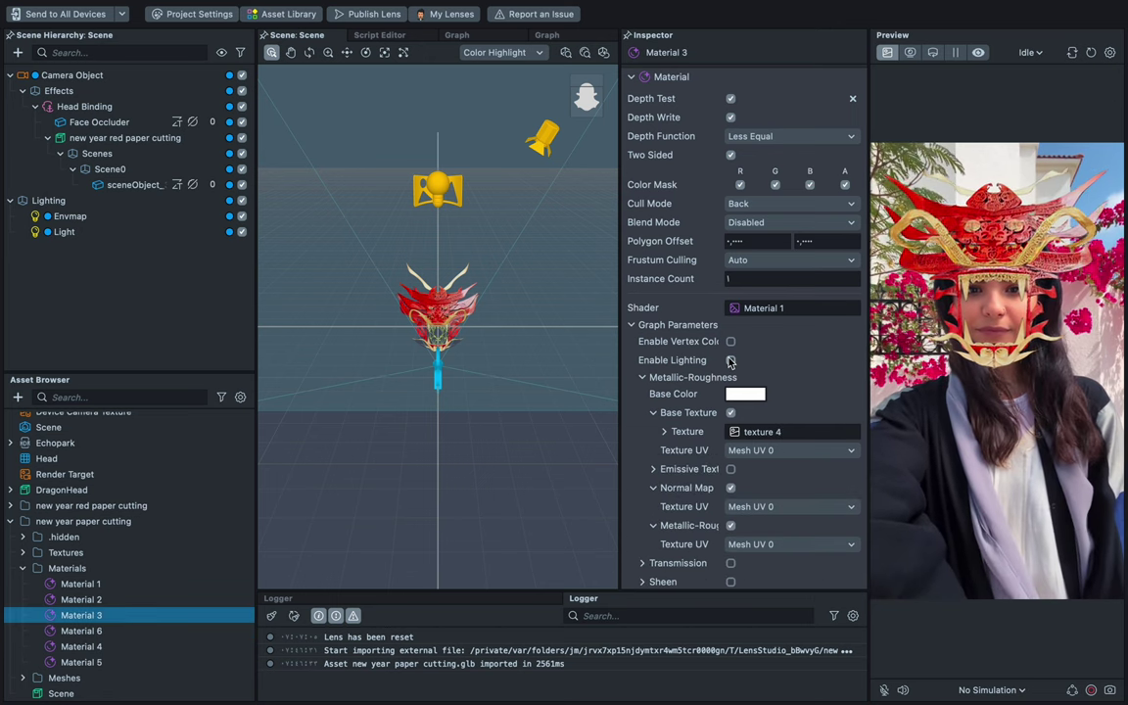
left_click(90, 583)
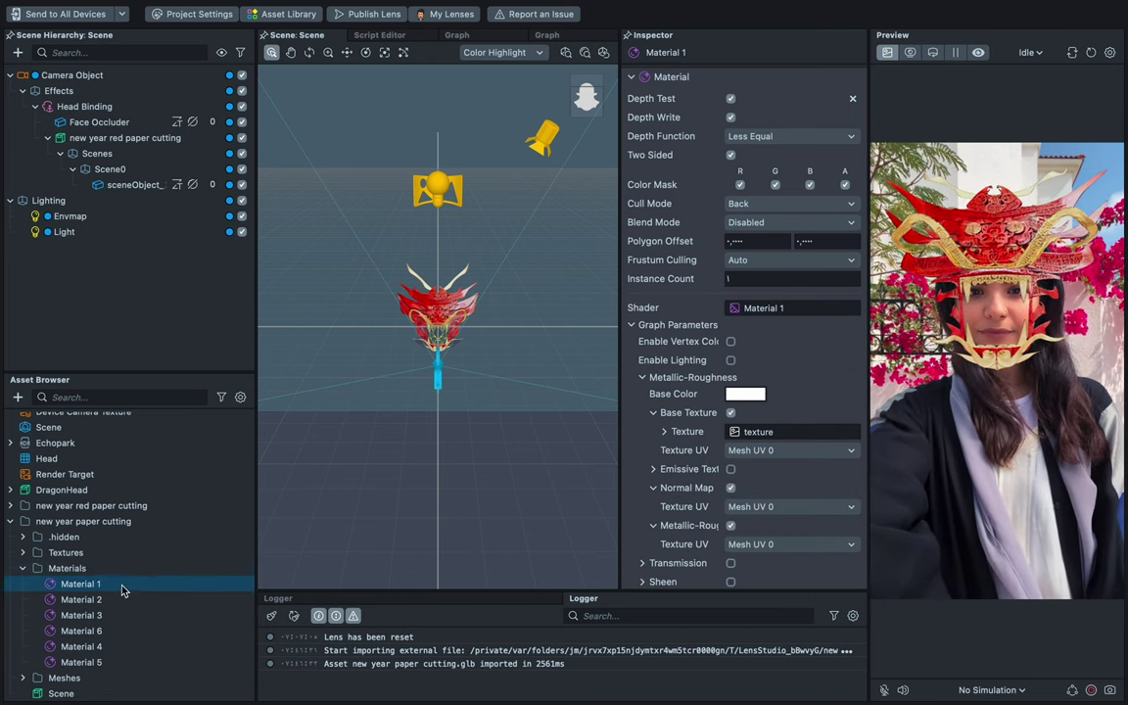
left_click(106, 601)
left_click(731, 360)
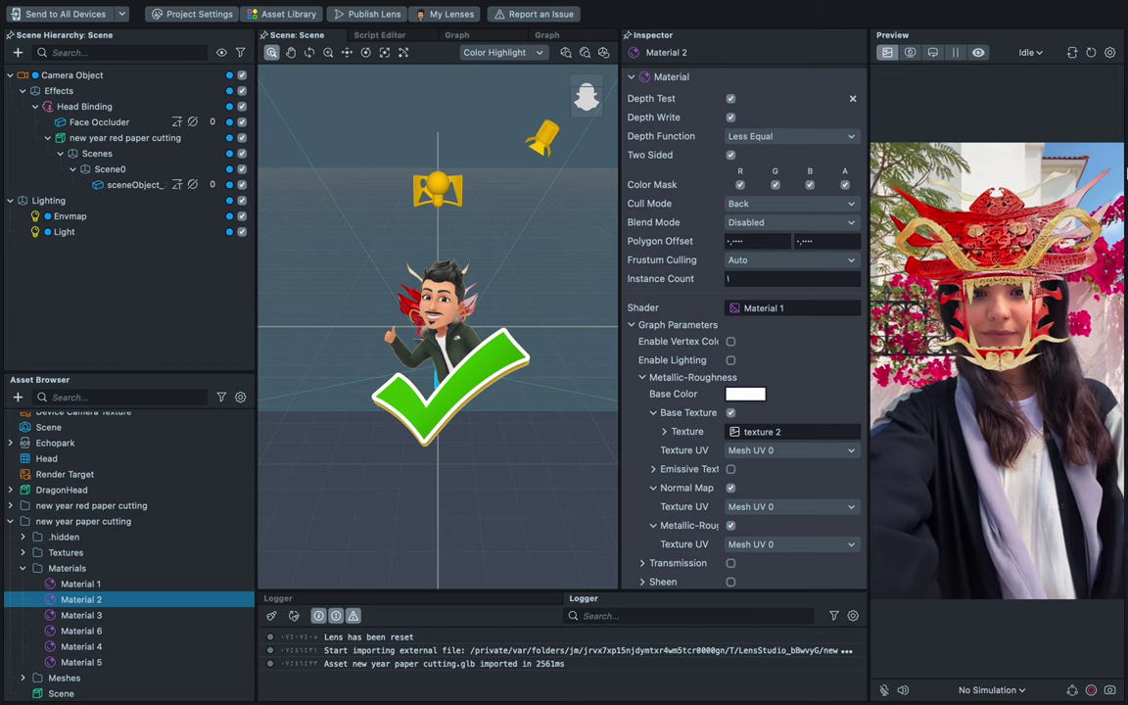